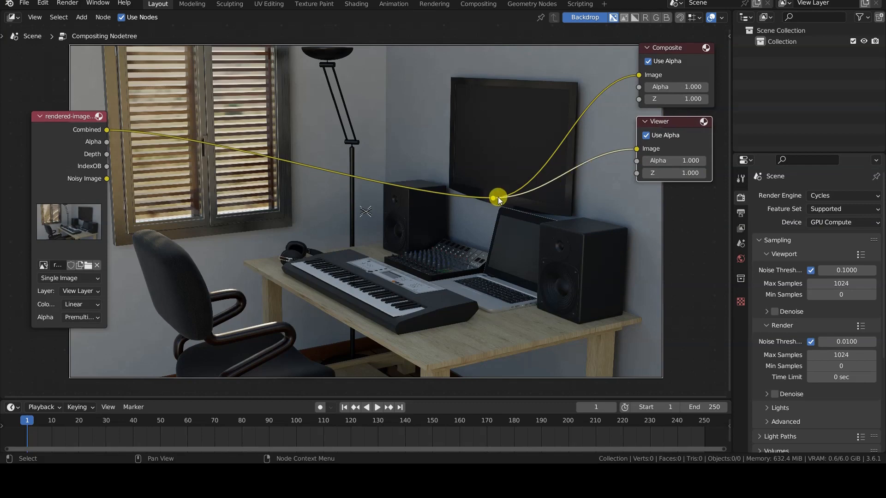
# Step: Move the link's reroute point up toward the output nodes and cycle the ID Mask index through 1 to 4 to examine each object mask
pyautogui.moveTo(492, 199); pyautogui.dragTo(622, 120)
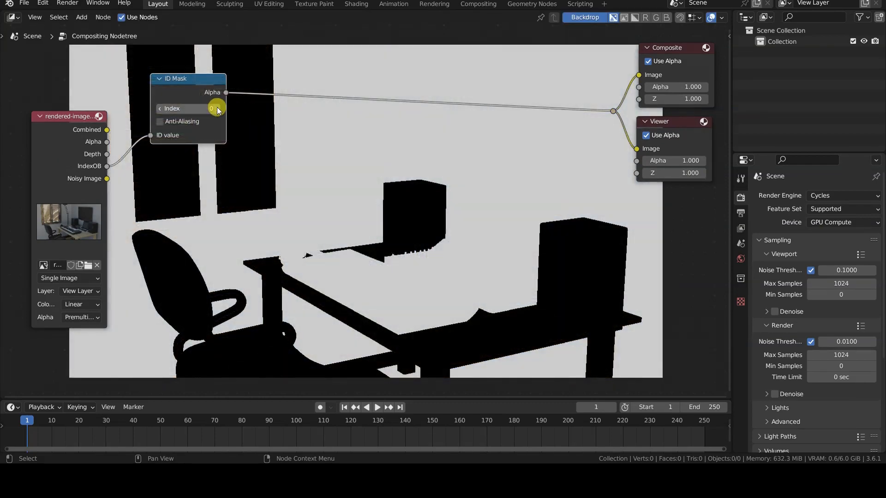
pyautogui.click(218, 109)
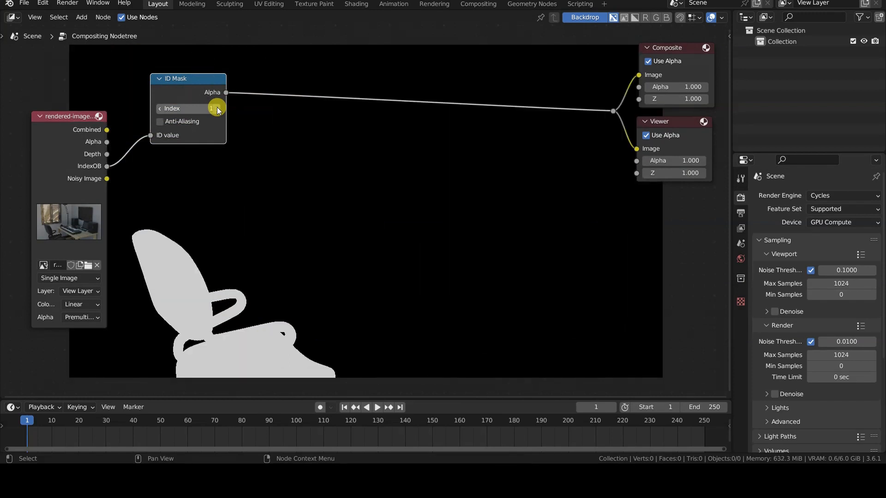
pyautogui.click(217, 109)
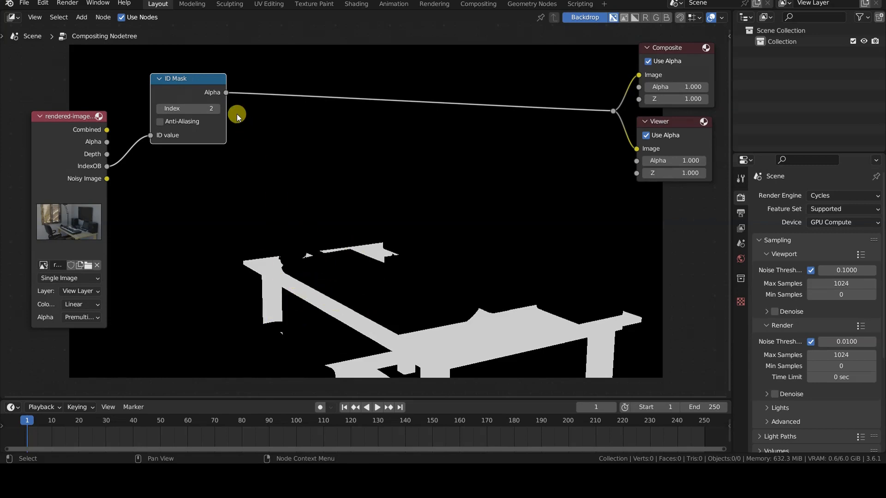
pyautogui.click(216, 108)
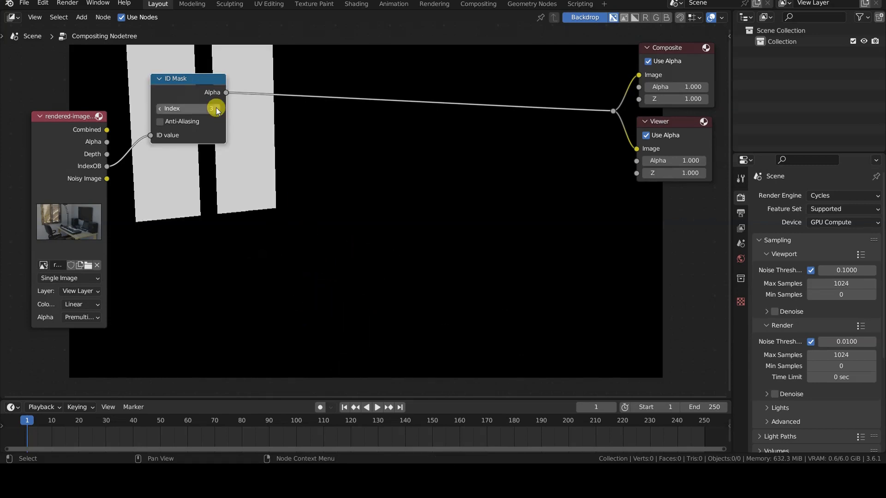
pyautogui.click(216, 109)
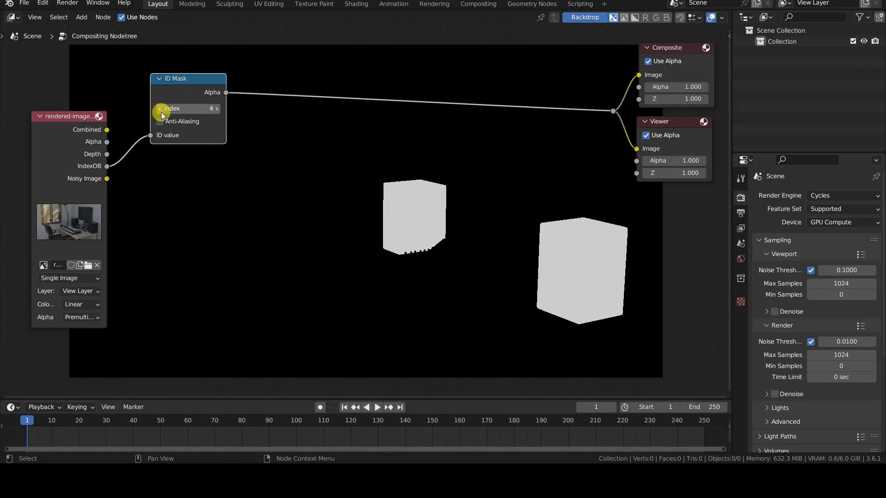
pyautogui.click(160, 109)
pyautogui.click(160, 109)
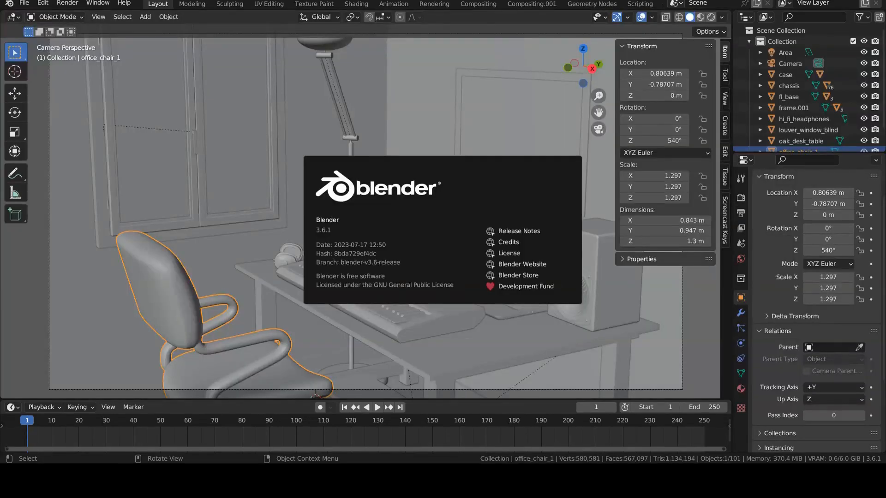
# Step: Dismiss the splash screen, orbit out to inspect the whole room, and return to the camera view
pyautogui.click(455, 346)
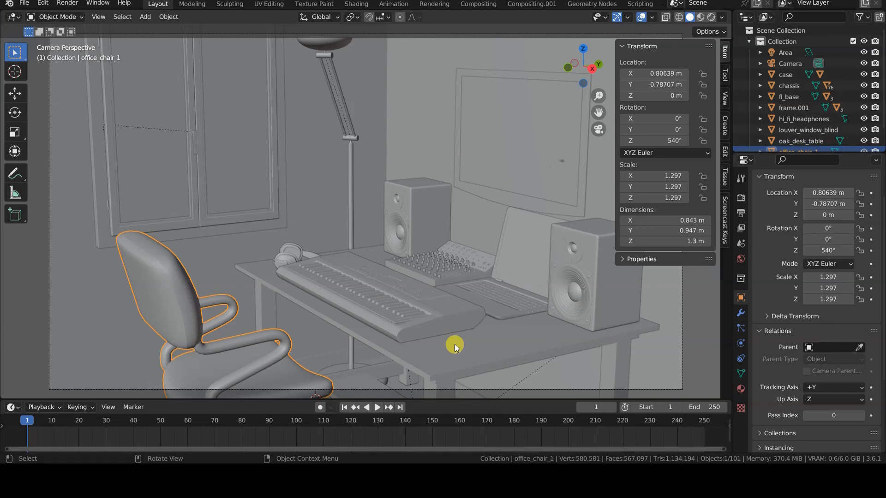
pyautogui.moveTo(538, 239); pyautogui.dragTo(532, 270, button='middle')
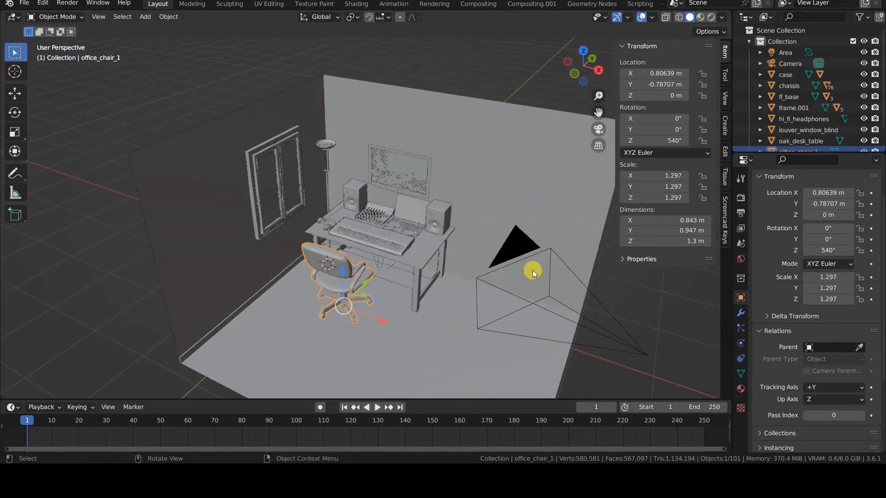
pyautogui.press('KP_0')
# Step: Preview the camera view in rendered shading and restore solid shading with nothing selected
pyautogui.press('z')
pyautogui.click(417, 158)
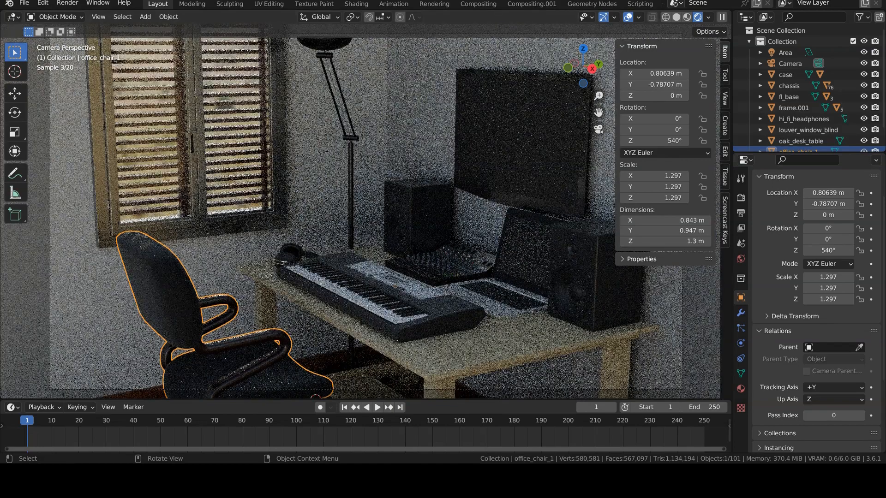
pyautogui.click(391, 199)
pyautogui.press('z')
pyautogui.click(477, 197)
pyautogui.hotkey('alt', 'a')
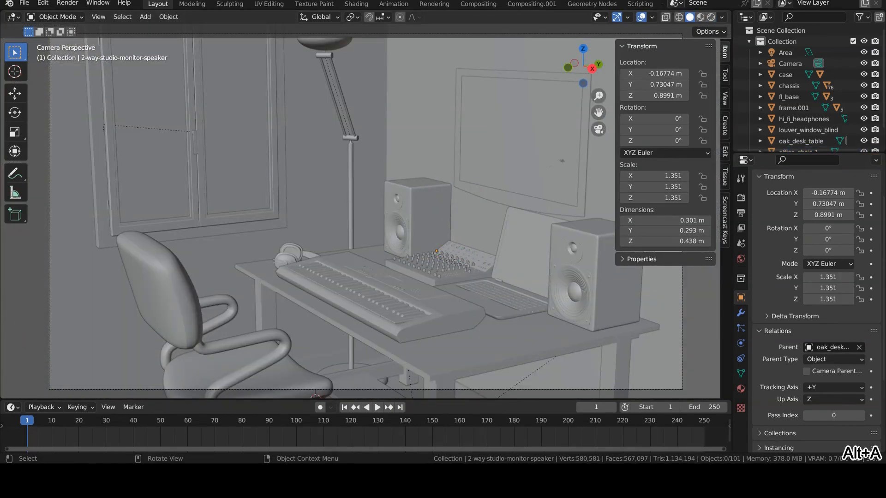
# Step: Choose OpenEXR MultiLayer as the render output file format
pyautogui.click(741, 201)
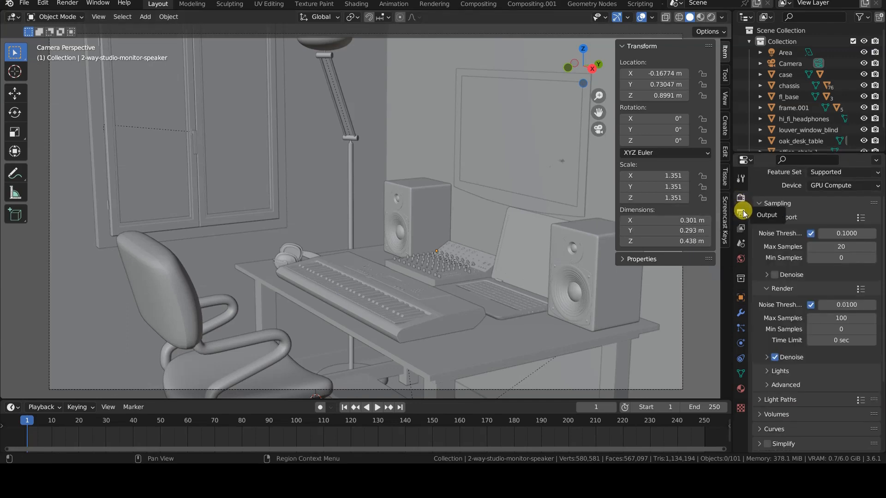
pyautogui.click(742, 213)
pyautogui.scroll(-6, 786, 242)
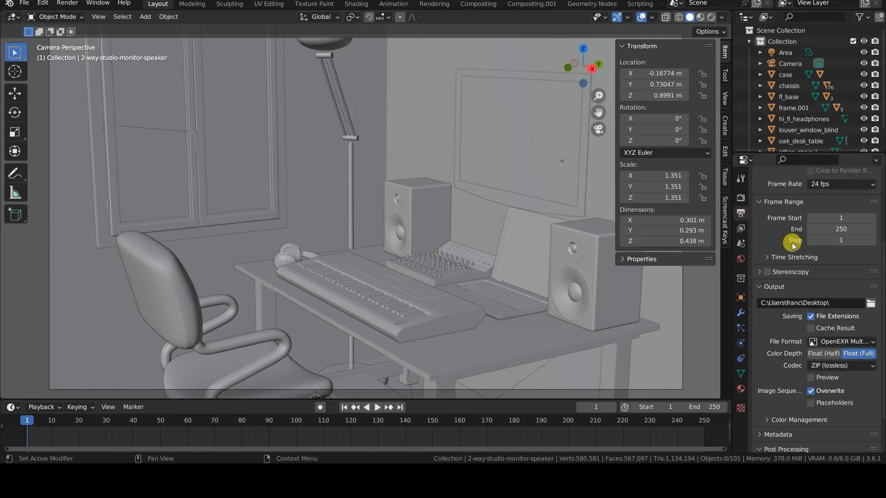
pyautogui.scroll(-1, 793, 249)
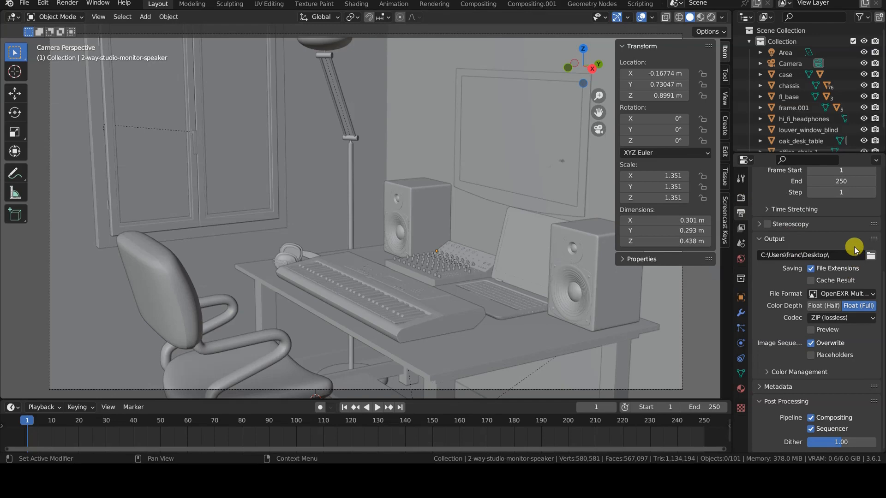
pyautogui.click(834, 294)
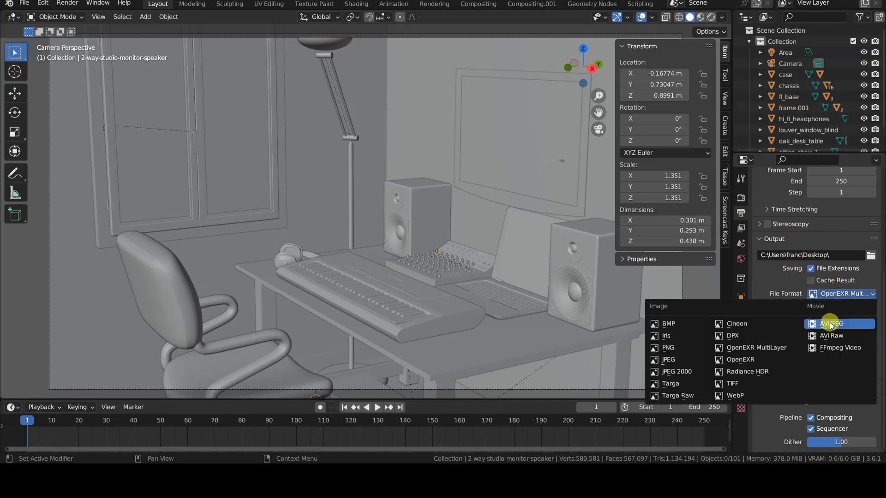
pyautogui.click(792, 350)
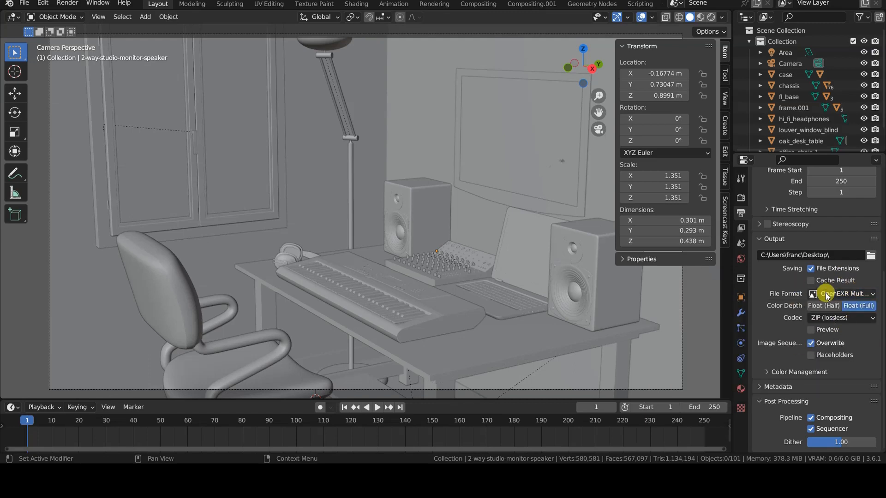
# Step: Enable the Object Index pass in the view layer's data passes and collapse the light passes
pyautogui.click(741, 230)
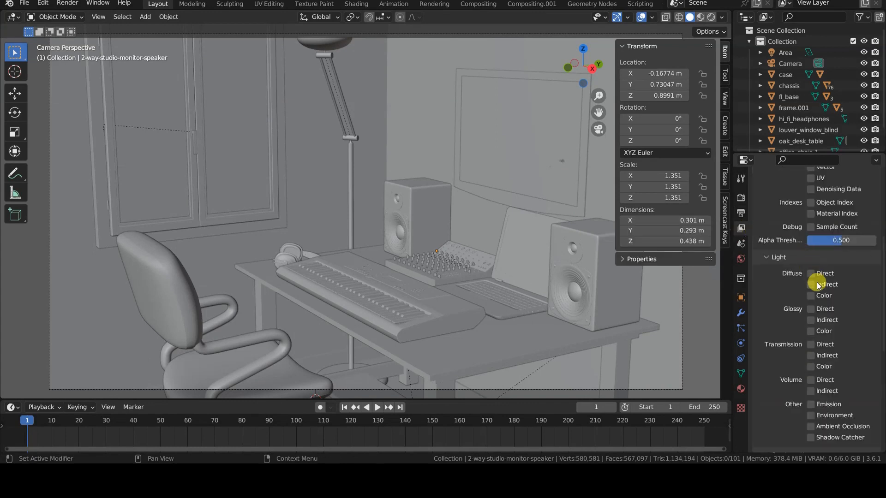
pyautogui.scroll(5, 767, 281)
pyautogui.click(767, 206)
pyautogui.click(768, 206)
pyautogui.click(768, 206)
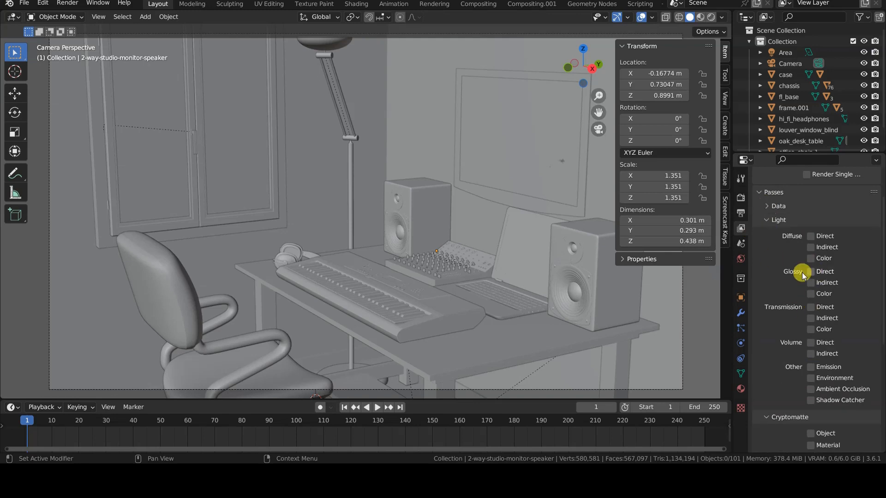
pyautogui.click(768, 219)
pyautogui.click(765, 207)
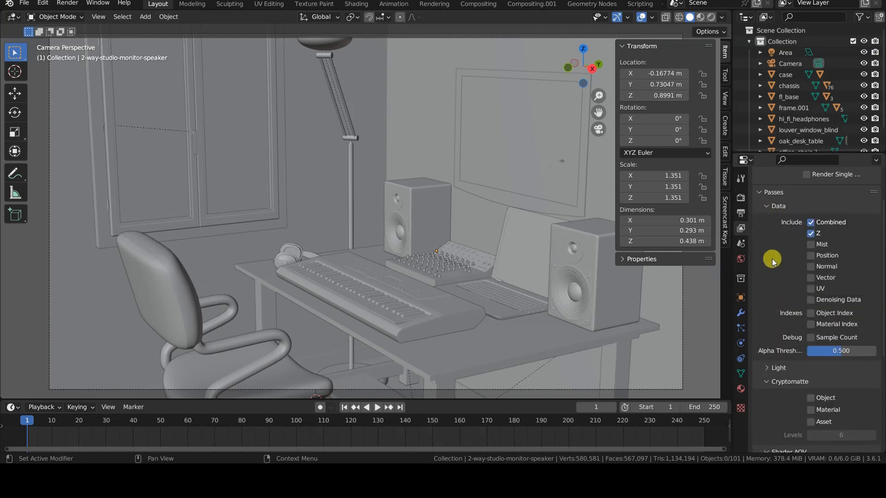
pyautogui.click(812, 314)
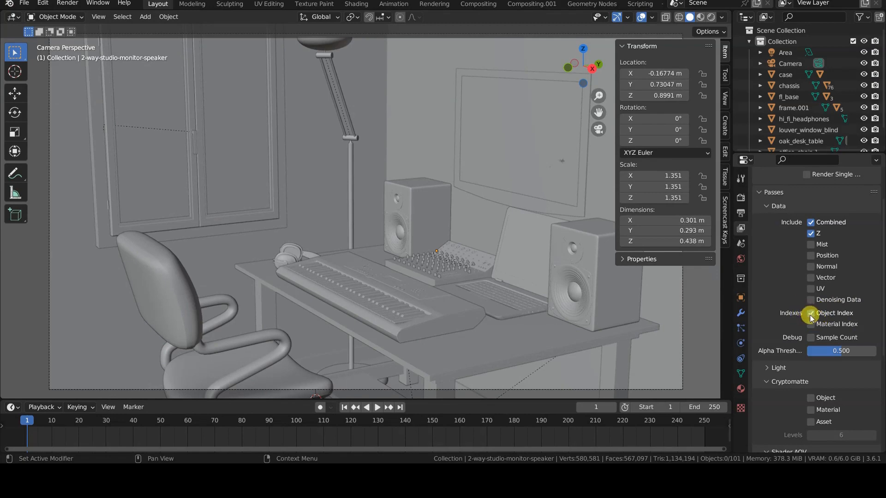
# Step: Split off an area above the 3D viewport and make it a Compositor showing the Render Layers outputs
pyautogui.moveTo(734, 14); pyautogui.dragTo(716, 88)
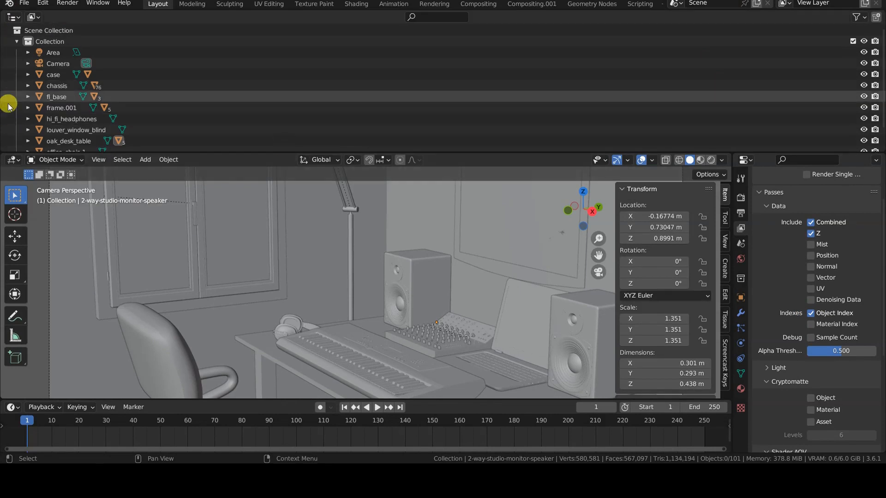
pyautogui.click(12, 160)
pyautogui.click(13, 17)
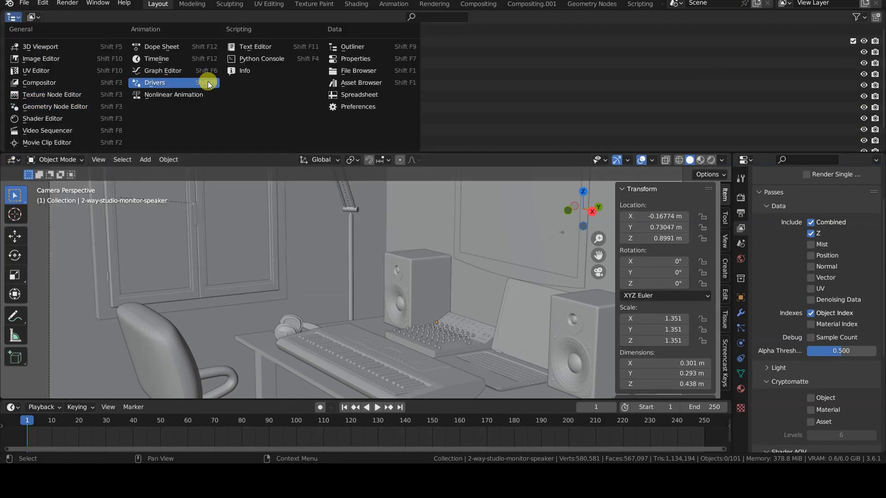
pyautogui.click(50, 83)
pyautogui.scroll(6, 417, 109)
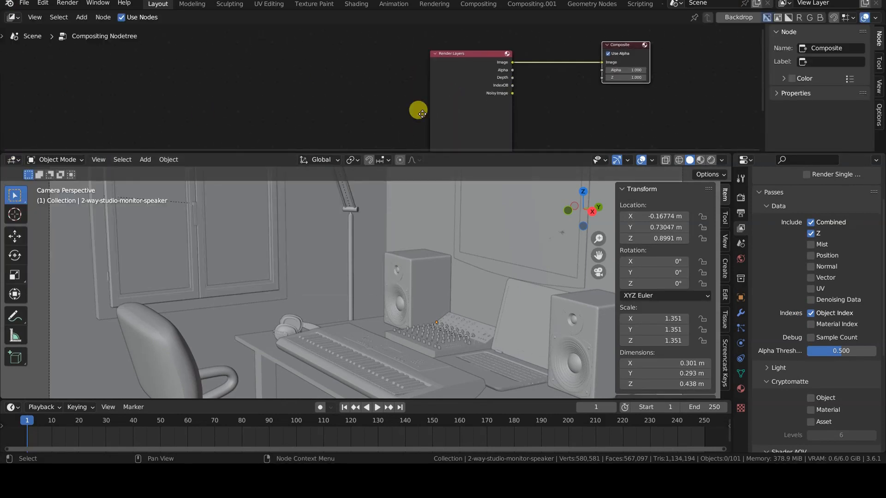
pyautogui.scroll(3, 336, 85)
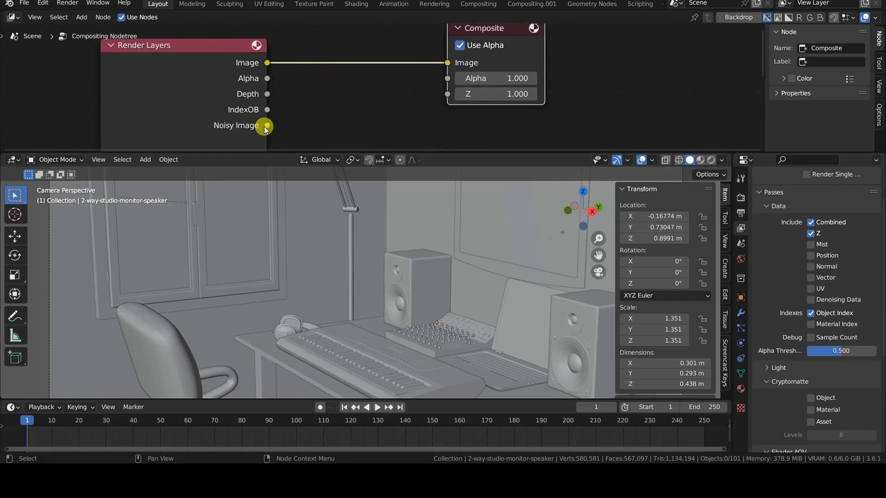
# Step: Toggle the Object Index pass off and on to check its effect on the Render Layers node's outputs
pyautogui.click(810, 313)
pyautogui.click(810, 313)
pyautogui.click(810, 313)
pyautogui.click(810, 313)
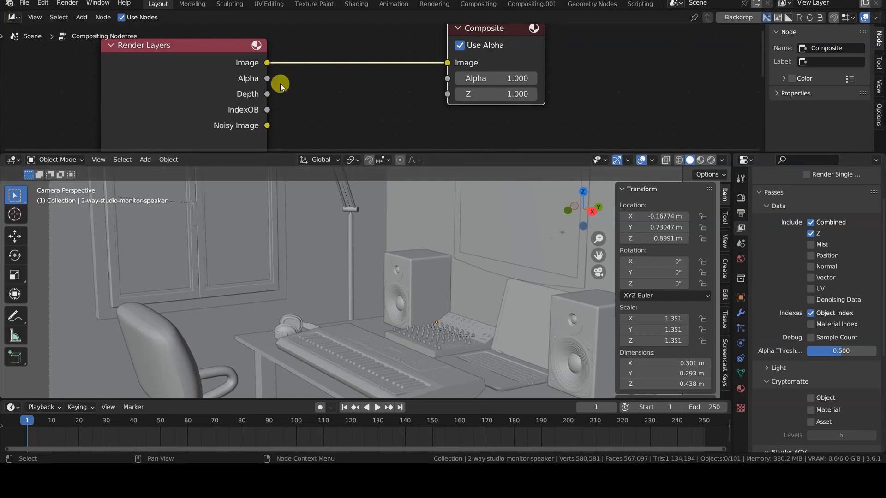
pyautogui.moveTo(417, 94); pyautogui.dragTo(418, 108, button='middle')
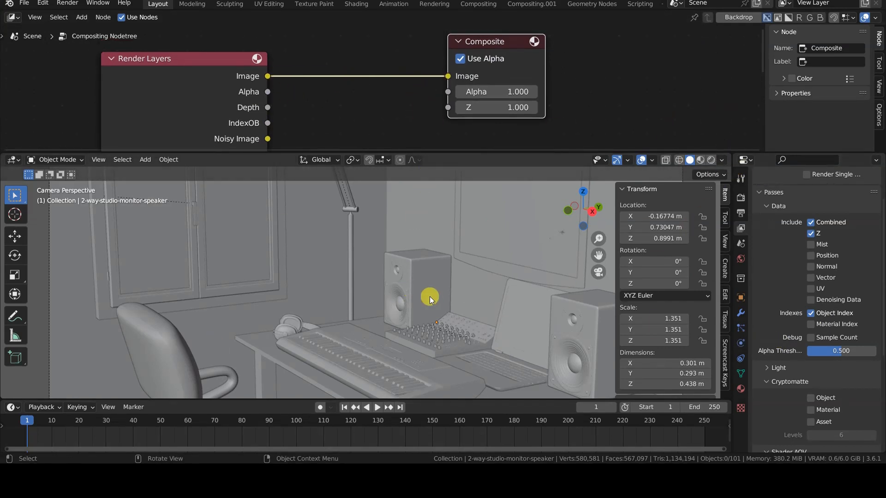
# Step: Select the office chair and reveal its Pass Index setting in the object's relations
pyautogui.scroll(-1, 406, 300)
pyautogui.click(206, 359)
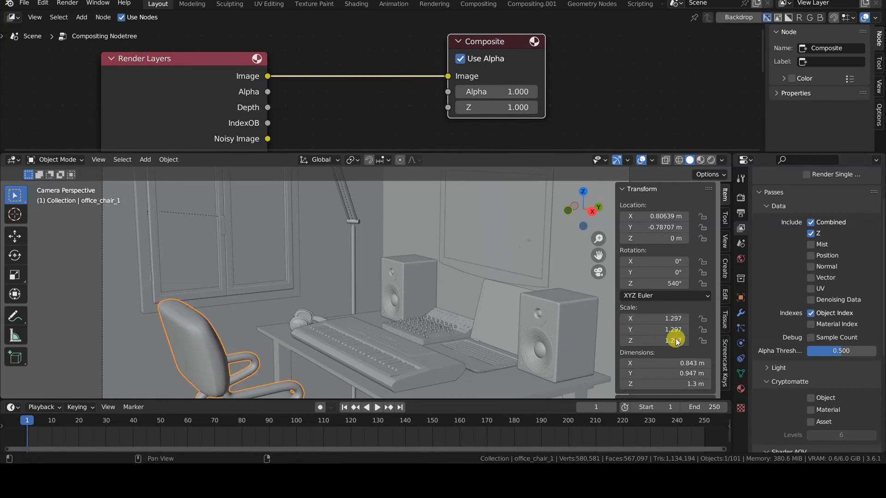
pyautogui.click(742, 298)
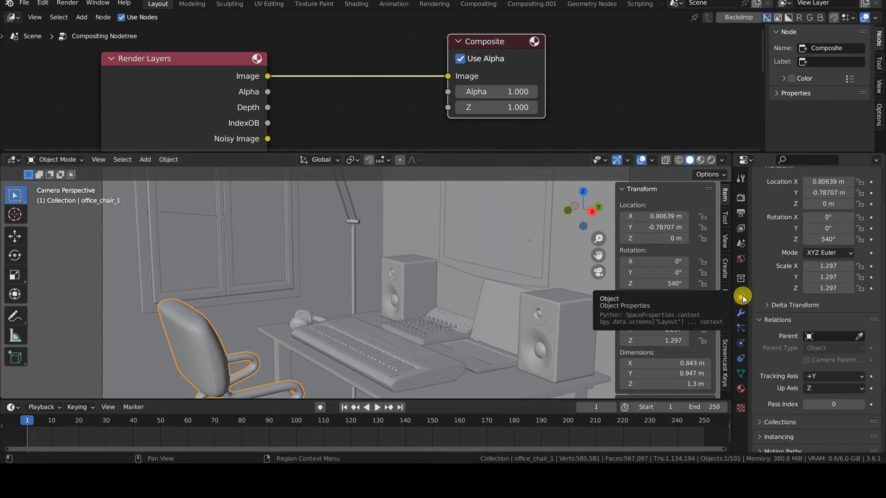
pyautogui.scroll(-2, 770, 300)
pyautogui.click(761, 283)
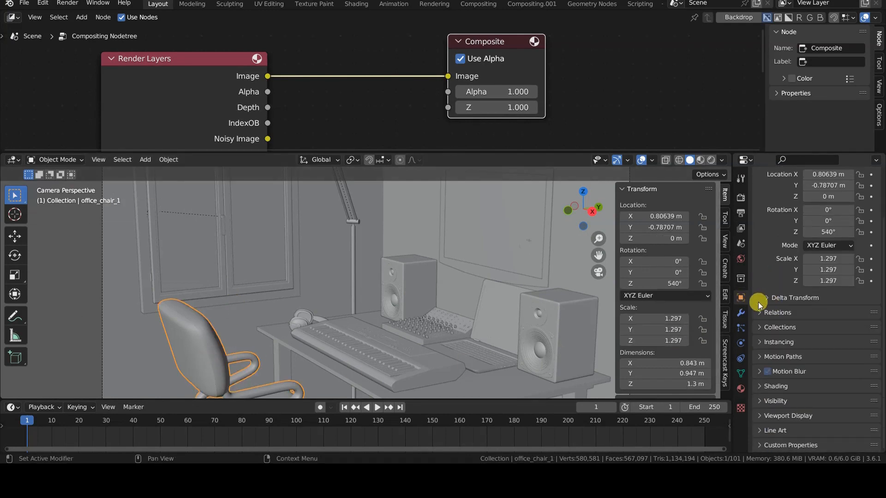
pyautogui.click(760, 312)
pyautogui.scroll(-3, 779, 318)
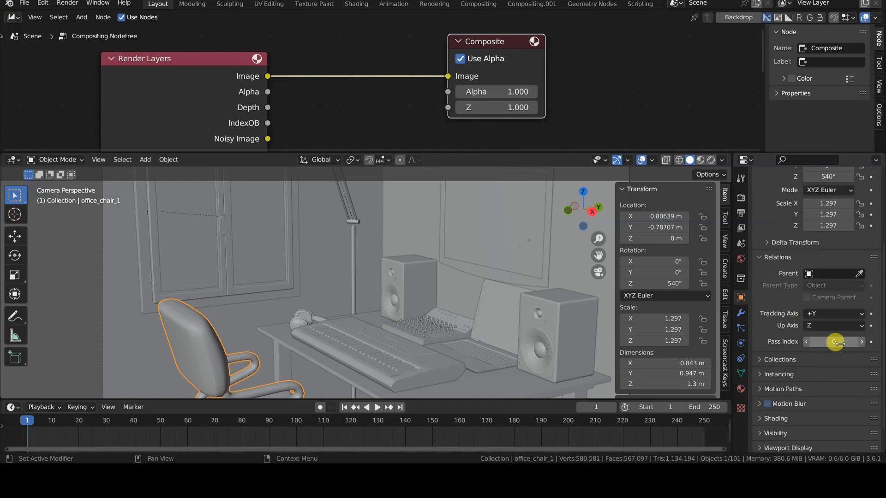
# Step: Set the oak desk table's pass index to 2
pyautogui.click(445, 384)
pyautogui.scroll(-2, 462, 343)
pyautogui.click(862, 341)
pyautogui.click(862, 342)
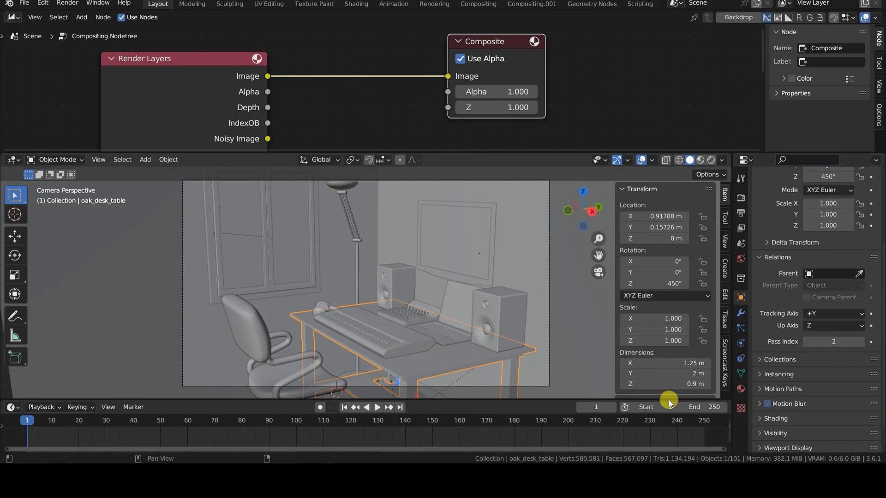
# Step: Set the pass index of both window panes to 3
pyautogui.click(245, 256)
pyautogui.click(863, 342)
pyautogui.click(862, 342)
pyautogui.click(863, 342)
pyautogui.click(281, 257)
pyautogui.click(861, 342)
pyautogui.click(862, 342)
pyautogui.click(862, 341)
# Step: Set the pass index of both studio monitor speakers to 4
pyautogui.click(410, 300)
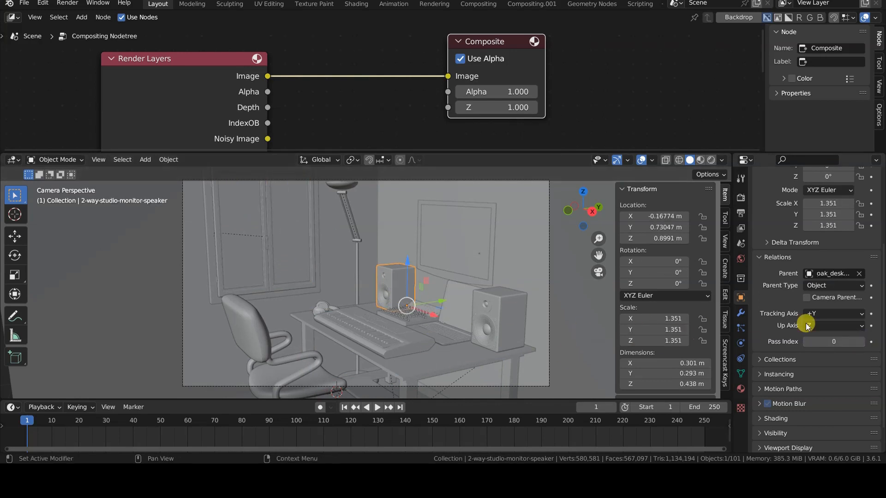
pyautogui.click(861, 341)
pyautogui.click(861, 341)
pyautogui.click(861, 342)
pyautogui.click(862, 342)
pyautogui.click(496, 322)
pyautogui.click(862, 341)
pyautogui.click(861, 342)
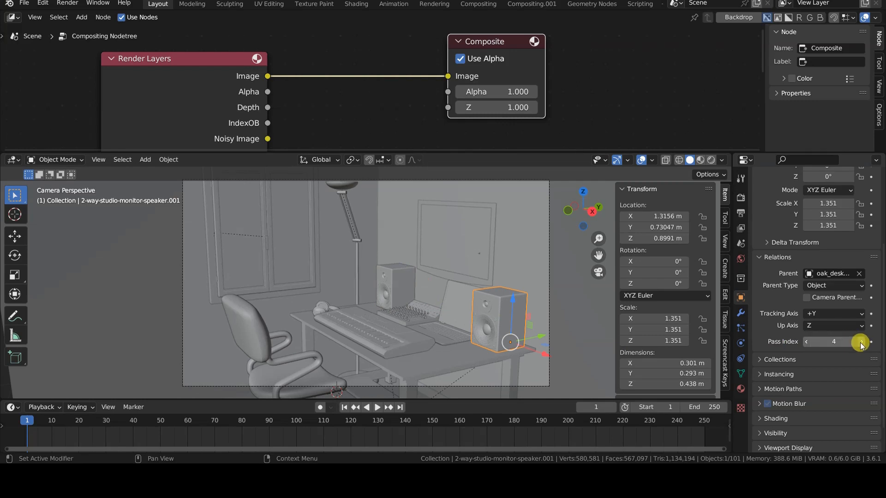
# Step: Render the current frame of the studio scene and save the result as rendered-image.exr
pyautogui.click(69, 3)
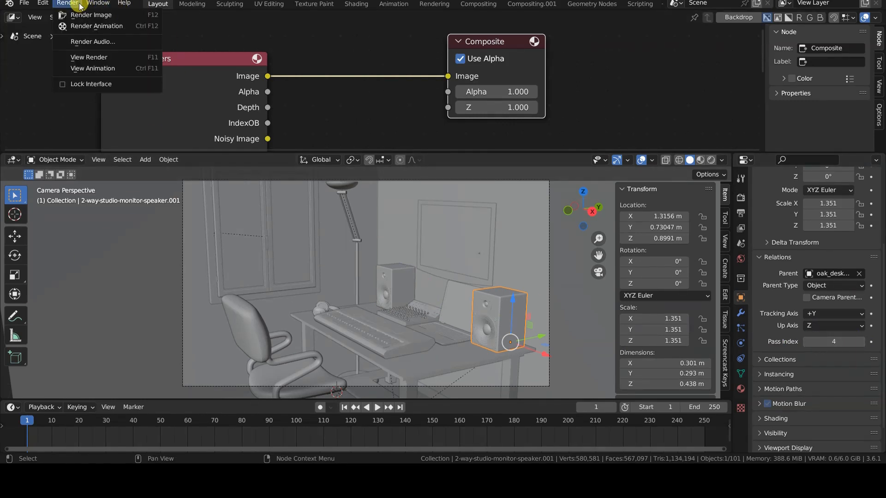
pyautogui.click(123, 19)
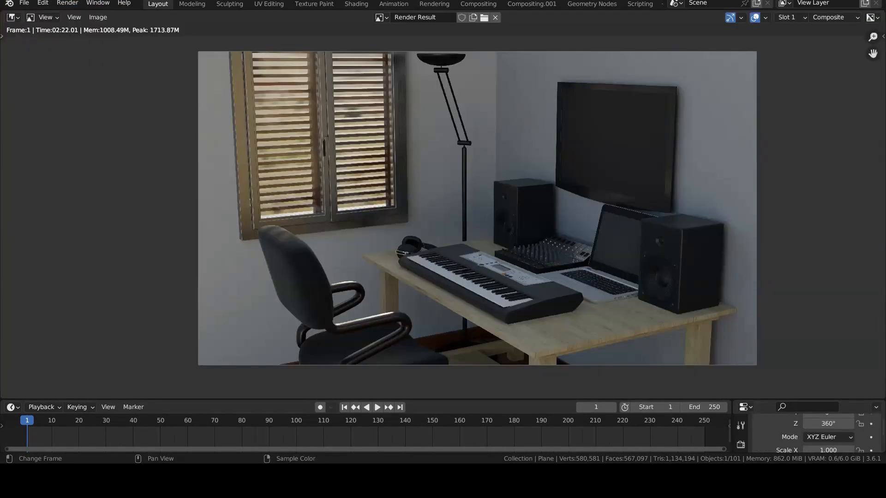
pyautogui.click(98, 18)
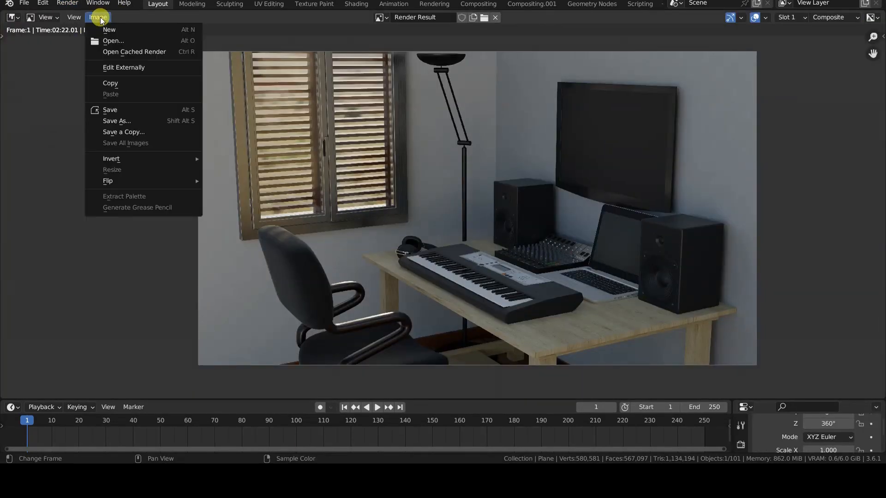
pyautogui.click(151, 121)
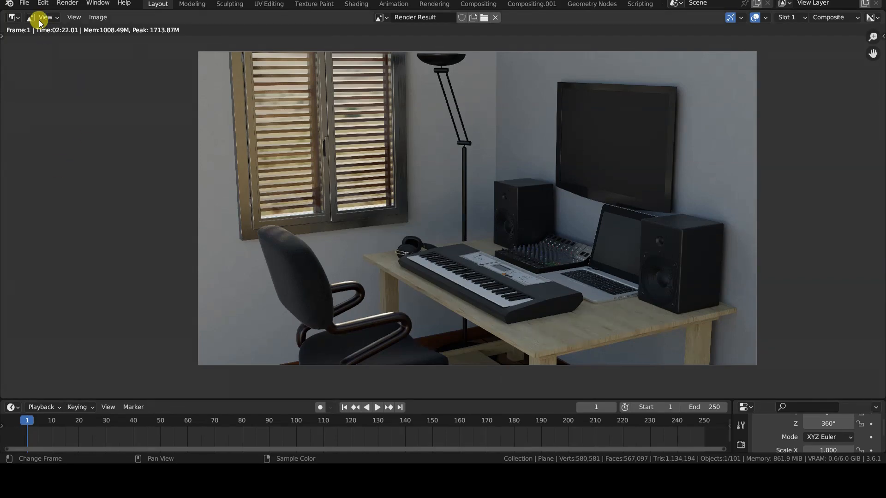
# Step: Start a new General file, discarding the unsaved changes to the studio scene
pyautogui.click(24, 4)
pyautogui.moveTo(111, 16)
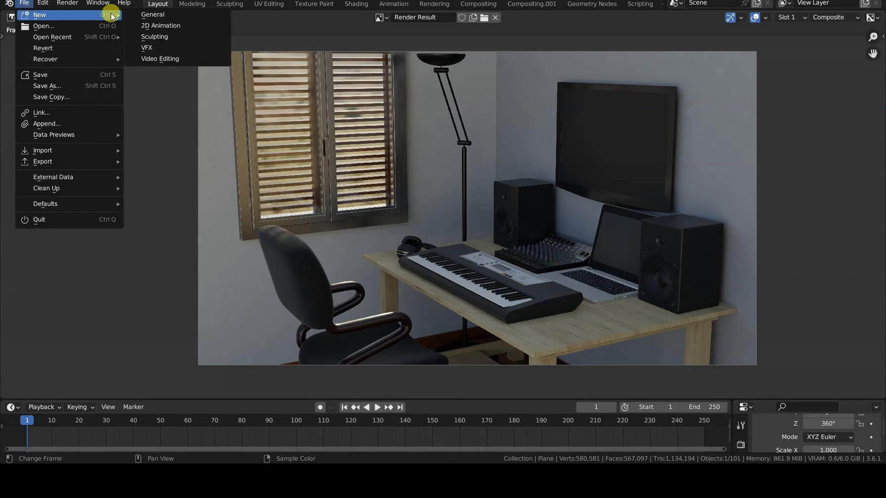
pyautogui.click(144, 15)
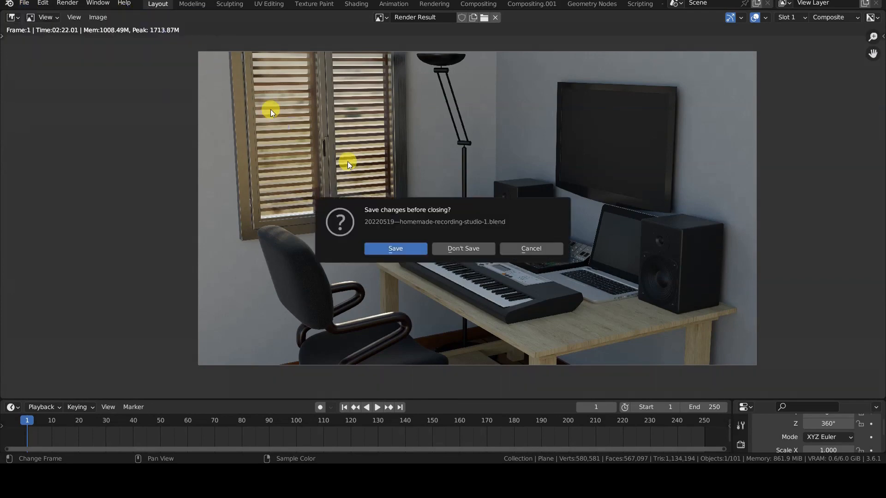
pyautogui.click(476, 249)
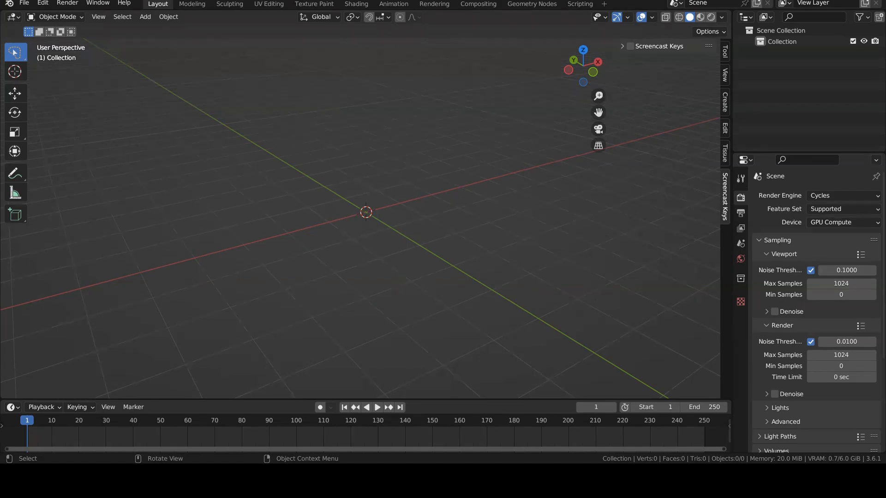
# Step: Switch the main area to the Compositor with nodes enabled, and space the Render Layers and Composite nodes widely apart
pyautogui.click(14, 17)
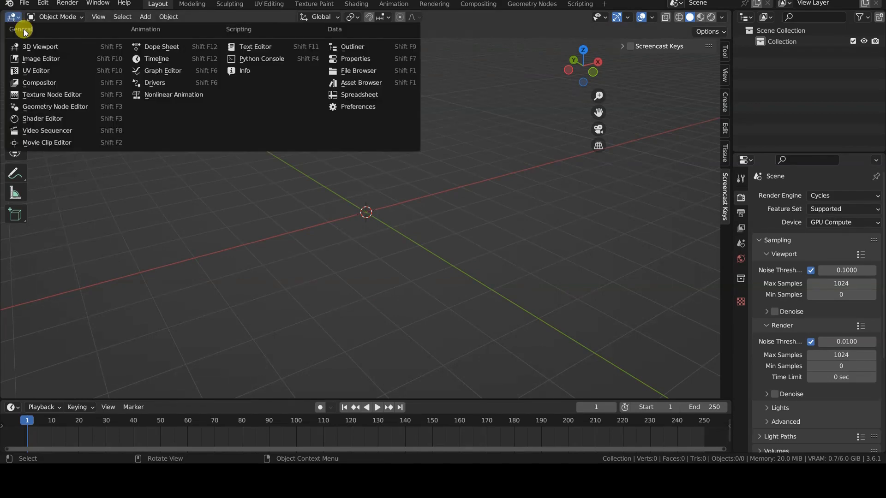
pyautogui.click(55, 83)
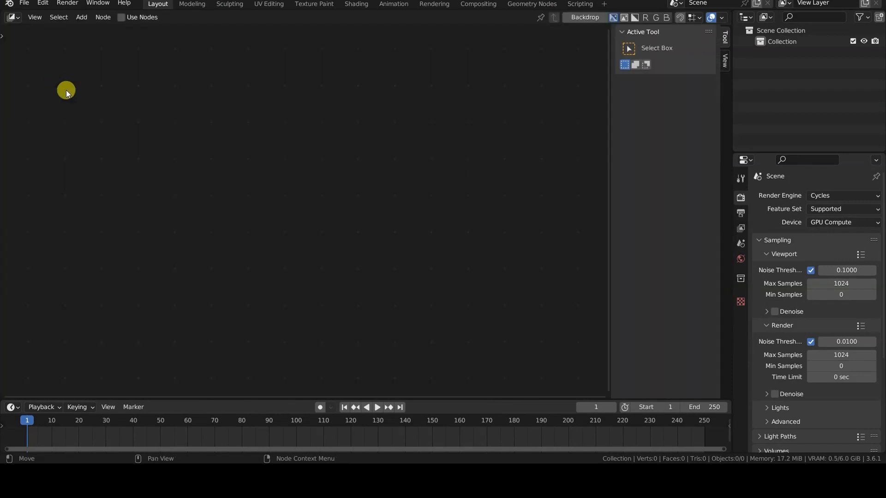
pyautogui.click(121, 19)
pyautogui.scroll(2, 184, 213)
pyautogui.moveTo(369, 140); pyautogui.dragTo(549, 129)
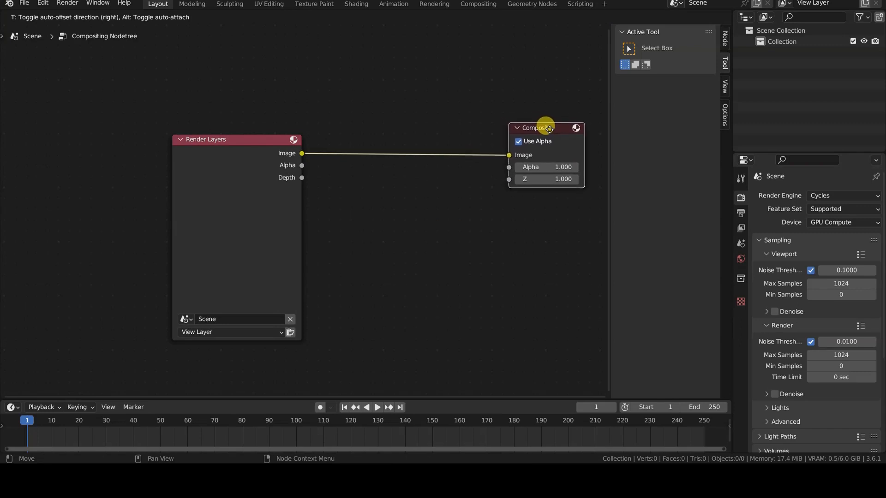
pyautogui.moveTo(217, 141); pyautogui.dragTo(62, 141)
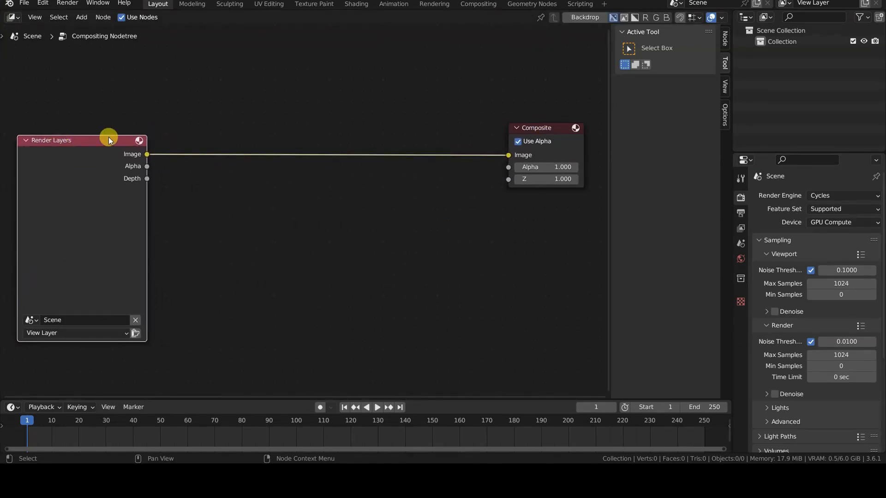
# Step: Delete the Render Layers node and place an Image input node where it was
pyautogui.press('x')
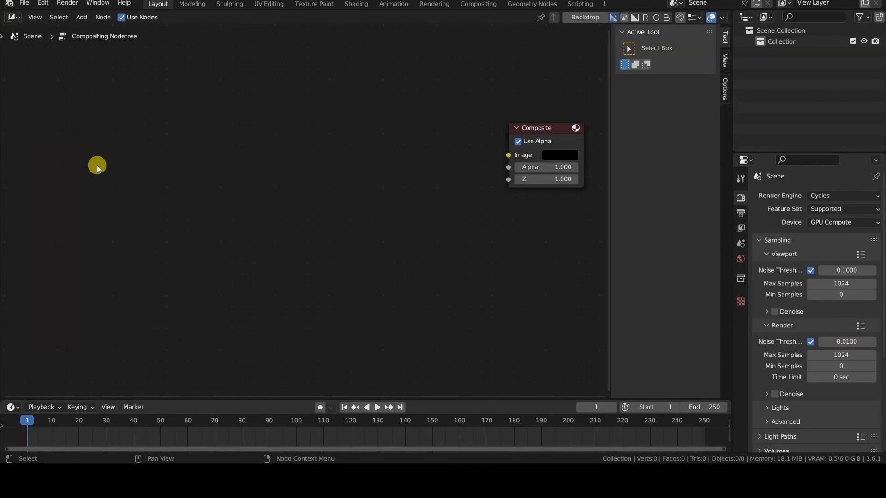
pyautogui.hotkey('shift', 'a')
pyautogui.moveTo(88, 180)
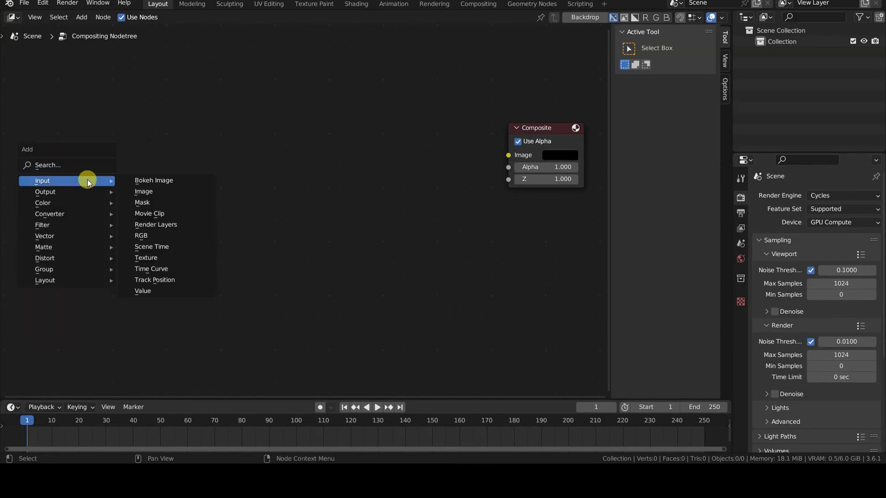
pyautogui.click(153, 192)
pyautogui.click(50, 134)
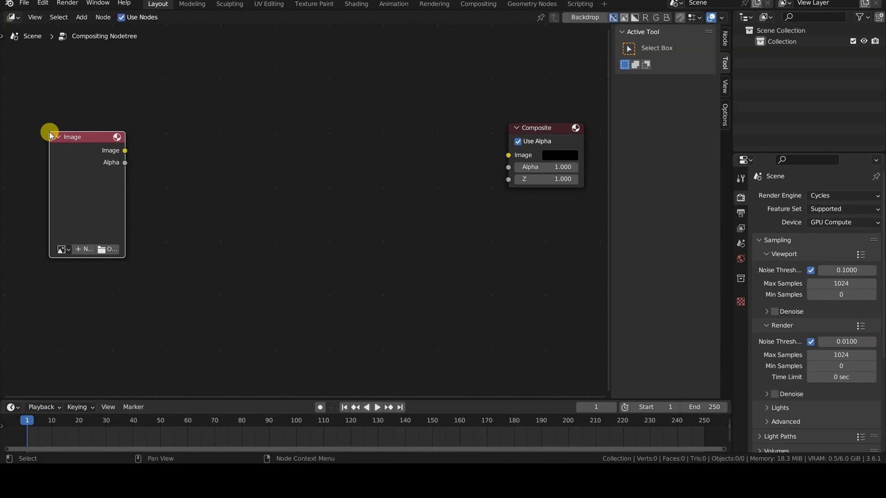
pyautogui.click(241, 184)
# Step: Add a Reroute point before the Composite node and a Viewer node just below Composite
pyautogui.click(82, 17)
pyautogui.moveTo(109, 145)
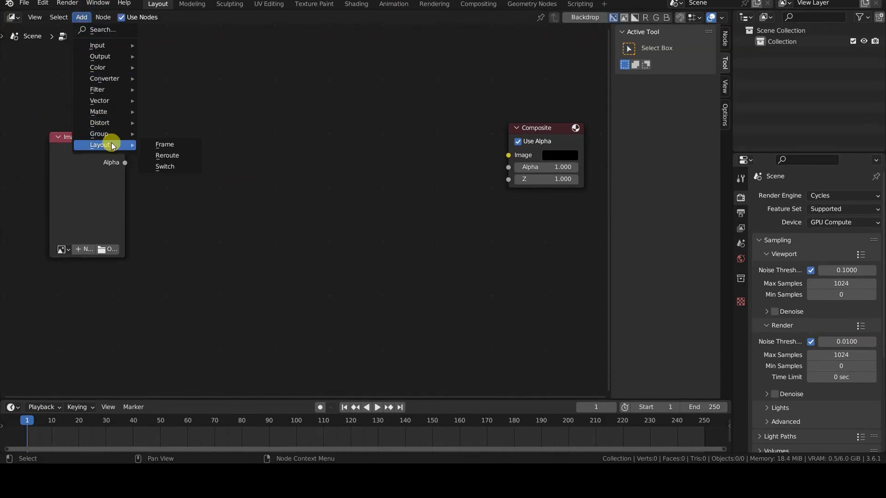
pyautogui.click(170, 166)
pyautogui.click(431, 198)
pyautogui.click(82, 17)
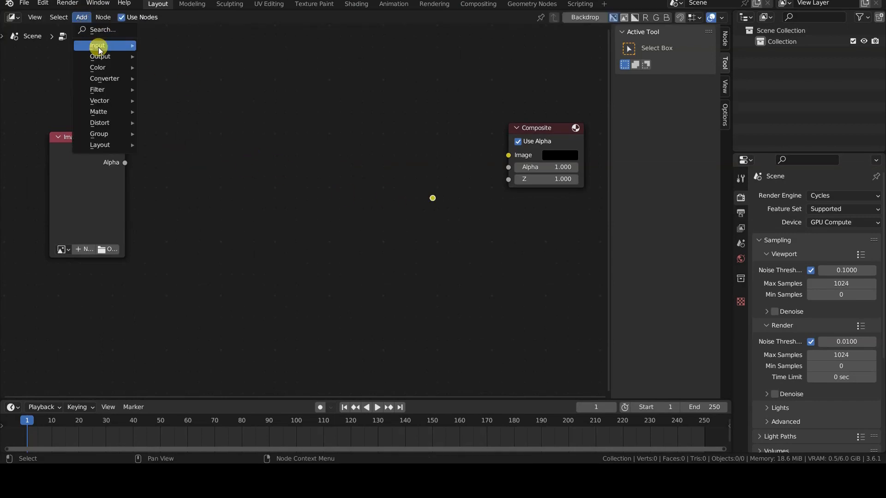
pyautogui.moveTo(101, 58)
pyautogui.click(165, 100)
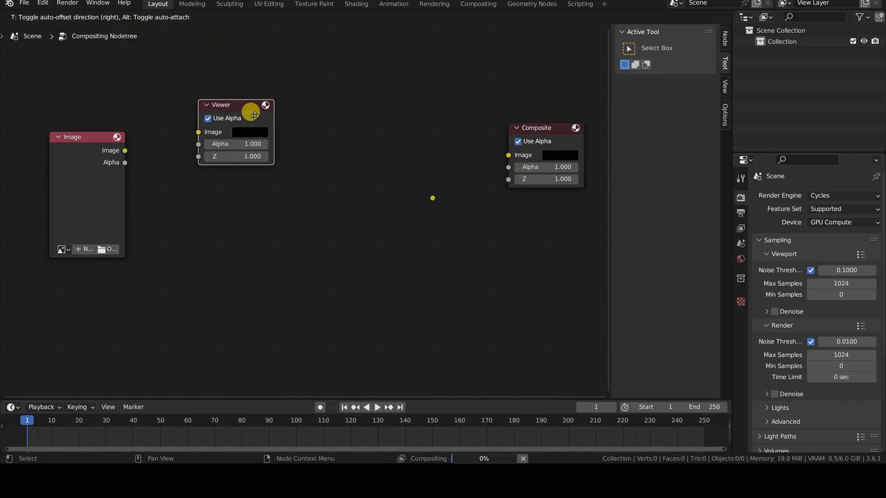
pyautogui.click(505, 201)
# Step: Link the Image node's output through the reroute point to the Image inputs of both Composite and Viewer
pyautogui.moveTo(433, 198); pyautogui.dragTo(455, 189)
pyautogui.moveTo(504, 156); pyautogui.dragTo(507, 155)
pyautogui.moveTo(432, 198); pyautogui.dragTo(507, 234)
pyautogui.moveTo(432, 198); pyautogui.dragTo(124, 150)
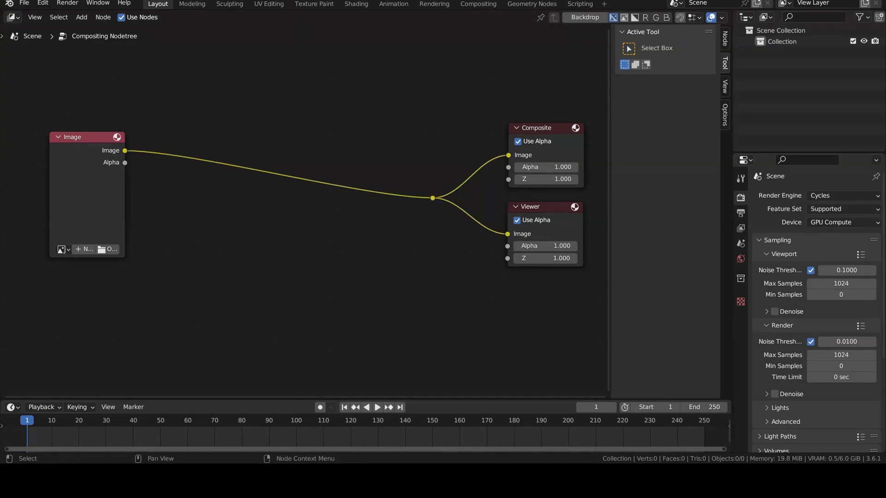
# Step: Replace the empty Image node with the rendered-image node and link its Combined output to the reroute point
pyautogui.click(88, 145)
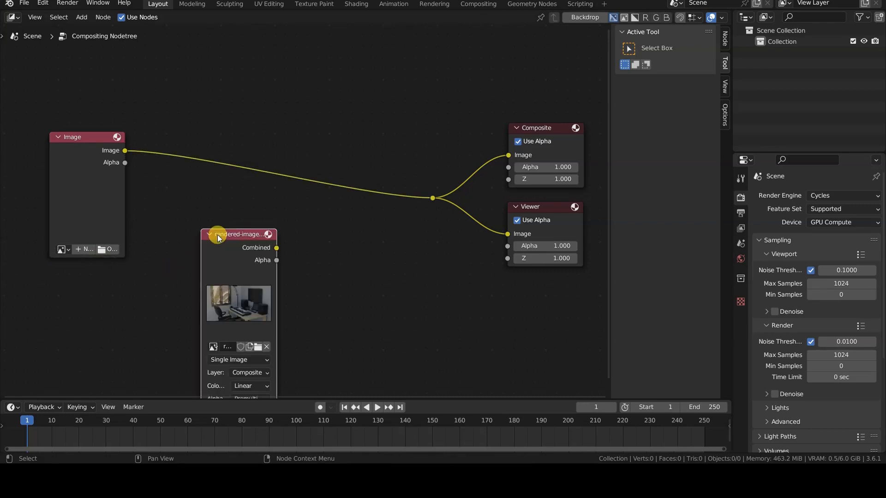
pyautogui.click(118, 195)
pyautogui.press('x')
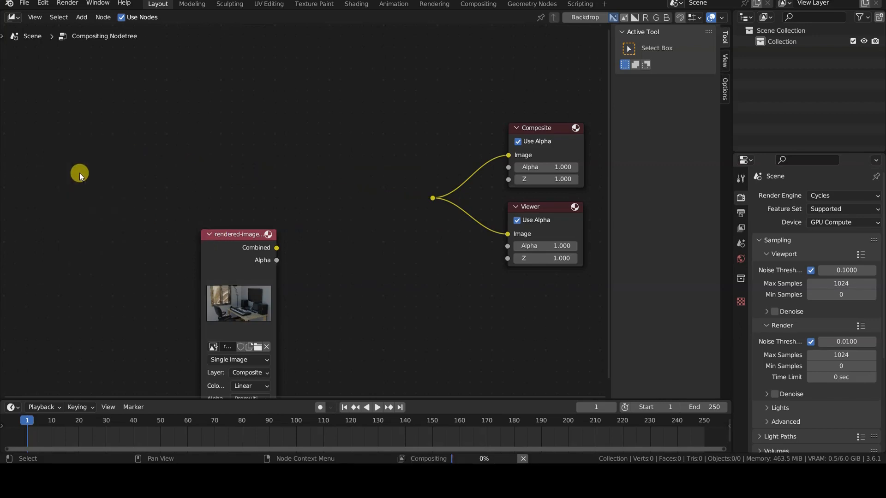
pyautogui.moveTo(242, 234); pyautogui.dragTo(433, 198)
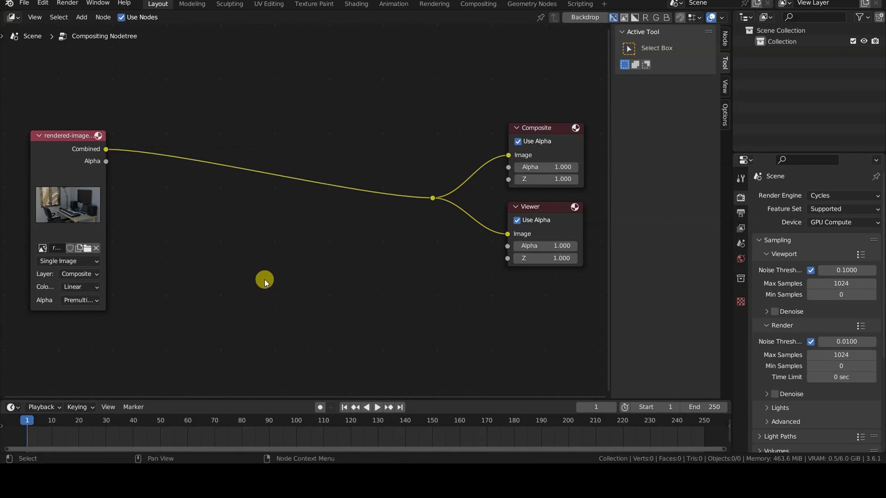
# Step: Turn on the Backdrop and zoom it until the whole studio render fits in the node editor
pyautogui.click(579, 18)
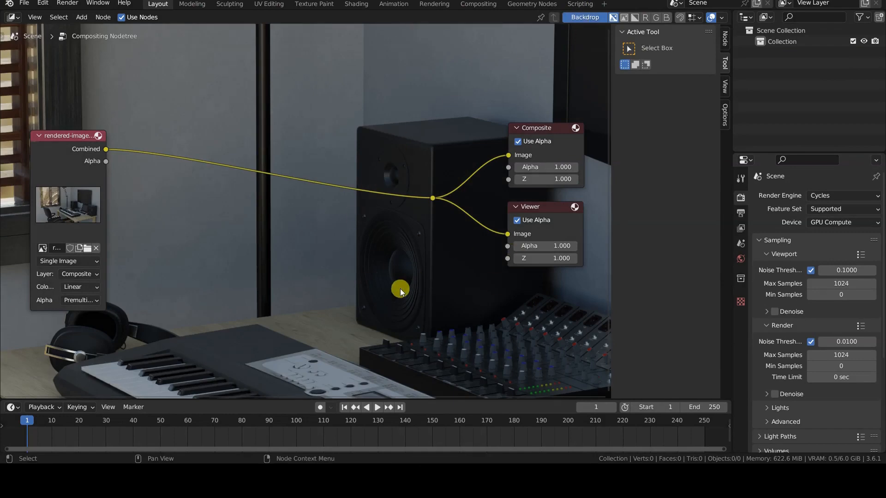
pyautogui.press('v')
pyautogui.press('v')
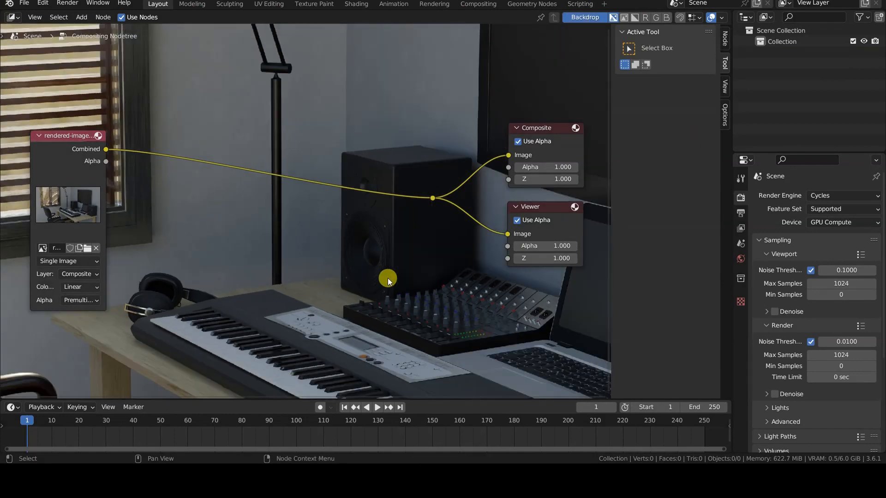
pyautogui.press('v')
pyautogui.press('v')
pyautogui.press('v')
pyautogui.press('v')
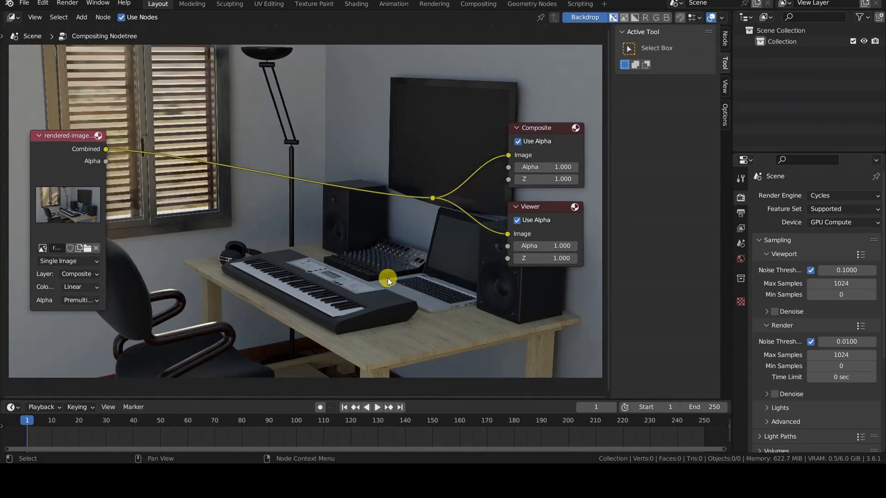
pyautogui.hotkey('alt', 'v')
pyautogui.hotkey('alt', 'v')
pyautogui.hotkey('alt', 'v')
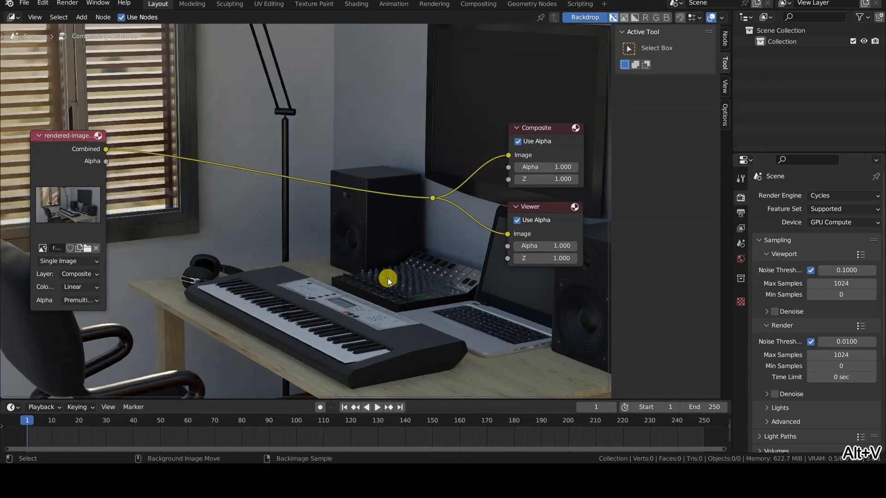
pyautogui.press('v')
pyautogui.press('v')
pyautogui.press('v')
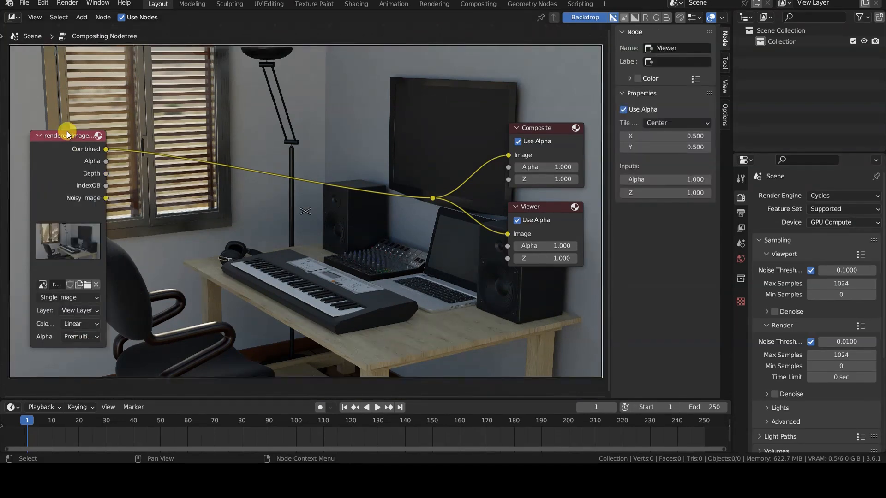
# Step: Add a second Image node beside the first and load rendered-image.exr from the rendered-image folder into it
pyautogui.click(67, 137)
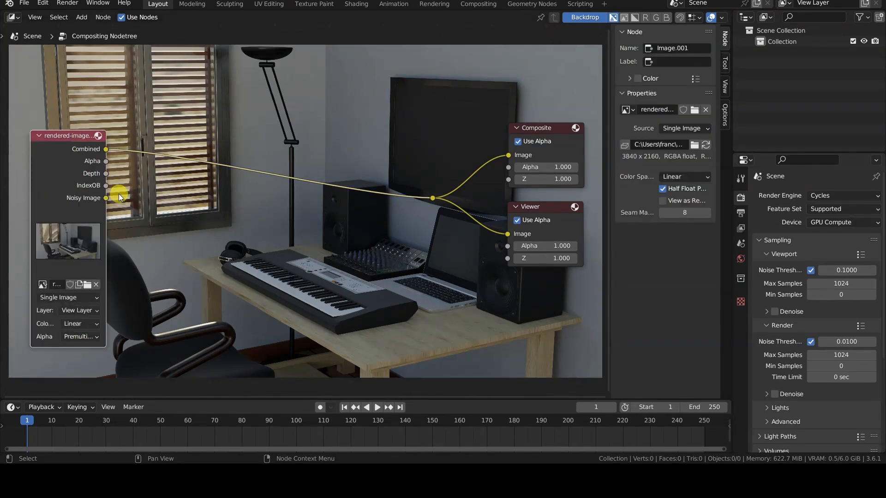
pyautogui.hotkey('shift', 'a')
pyautogui.moveTo(168, 224)
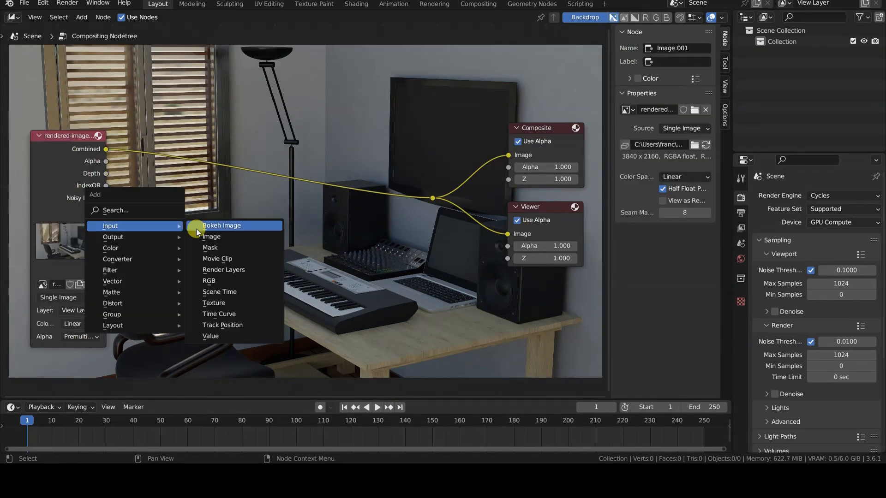
pyautogui.click(201, 224)
pyautogui.click(129, 206)
pyautogui.click(186, 324)
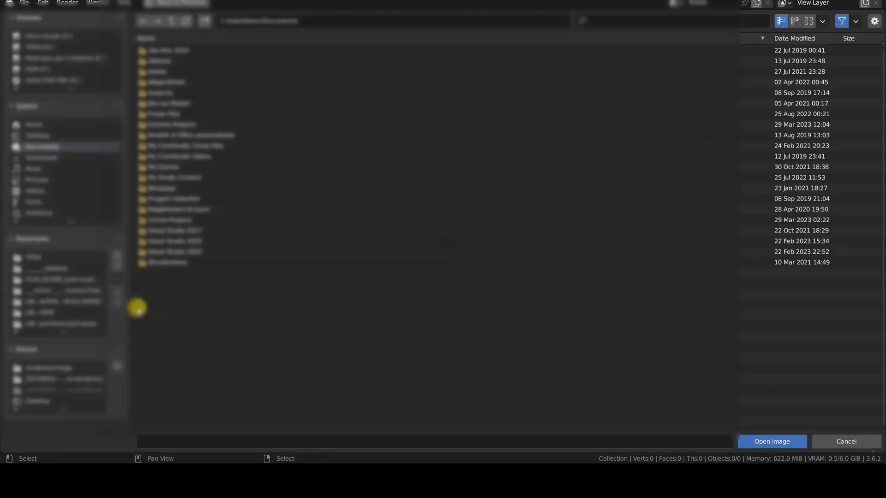
pyautogui.click(70, 368)
pyautogui.click(205, 50)
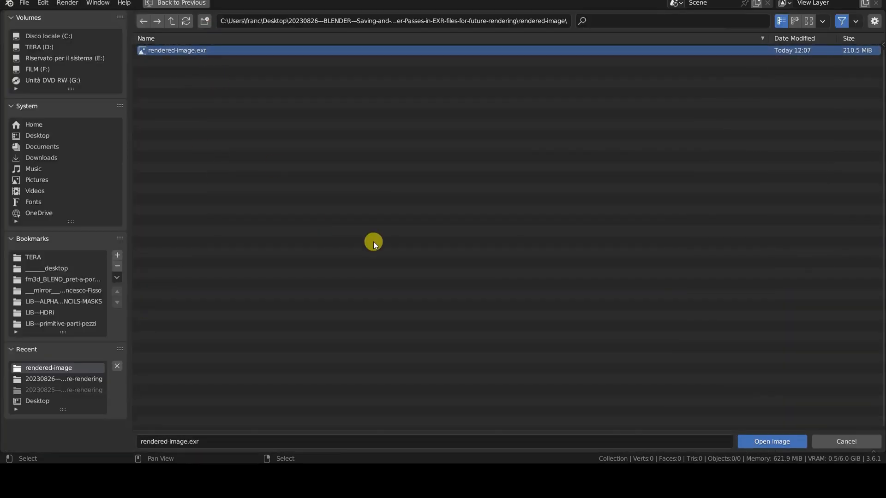
pyautogui.press('Return')
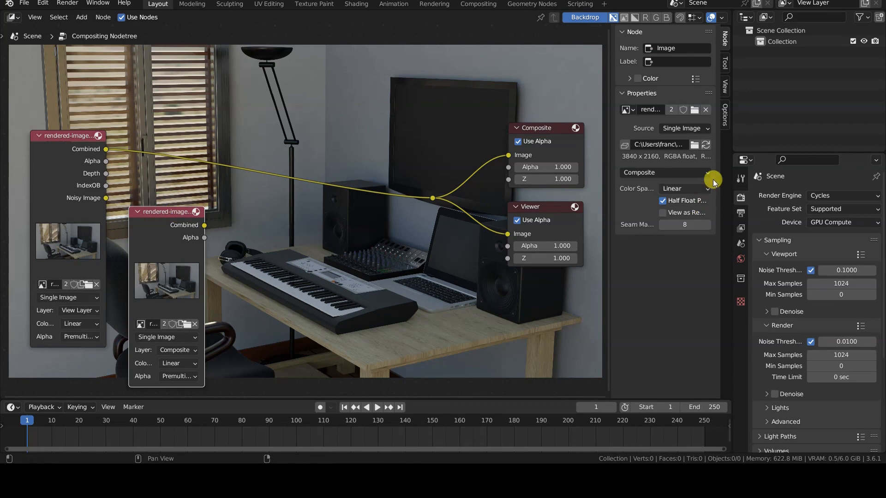
# Step: Show the second Image node's properties in the sidebar and set its layer there to View Layer
pyautogui.click(524, 298)
pyautogui.press('n')
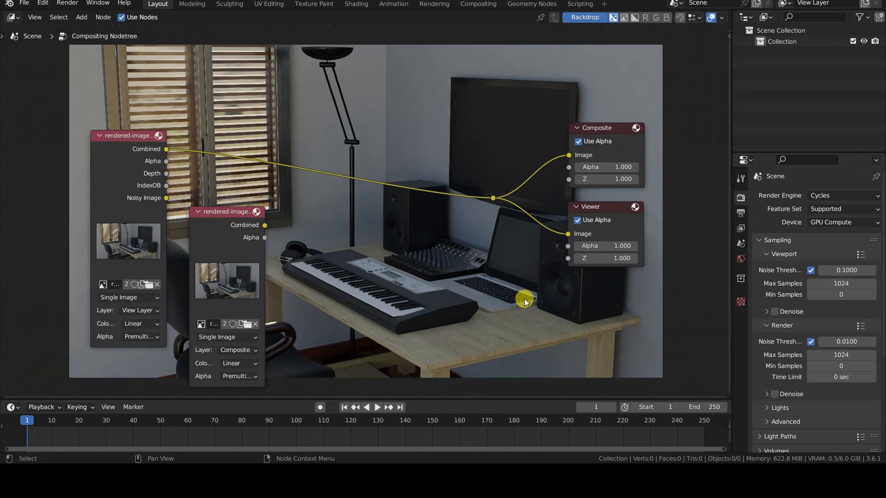
pyautogui.press('n')
pyautogui.press('n')
pyautogui.press('n')
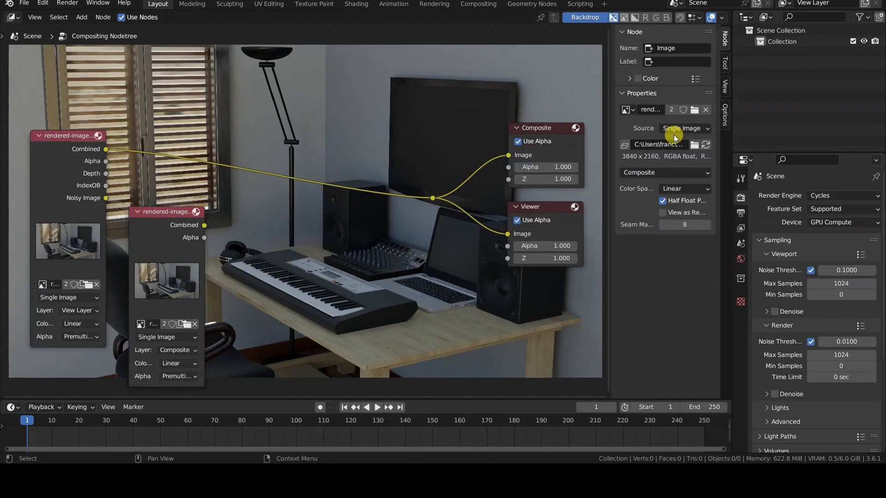
pyautogui.click(622, 94)
pyautogui.click(622, 94)
pyautogui.click(690, 171)
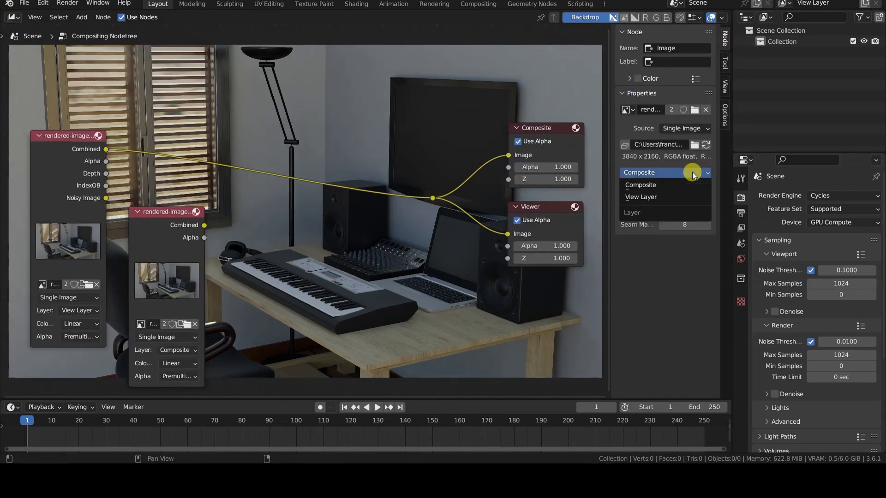
pyautogui.click(687, 197)
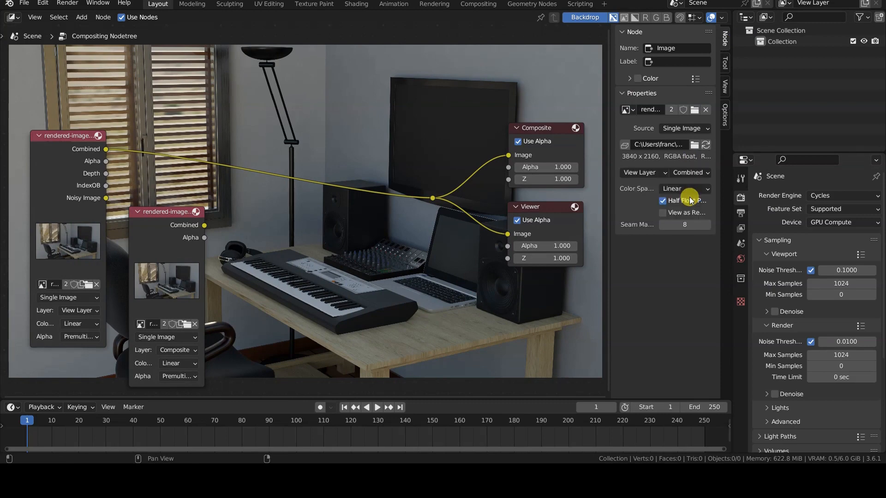
# Step: Split off a second area beside the compositor, switch it to the Image Editor and display rendered-image.exr there
pyautogui.click(704, 178)
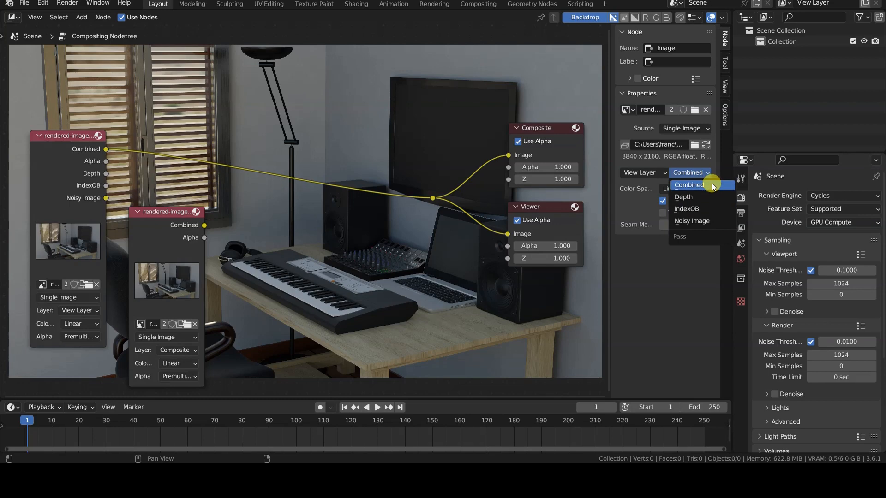
pyautogui.moveTo(729, 11); pyautogui.dragTo(511, 51)
pyautogui.press('n')
pyautogui.press('n')
pyautogui.click(525, 17)
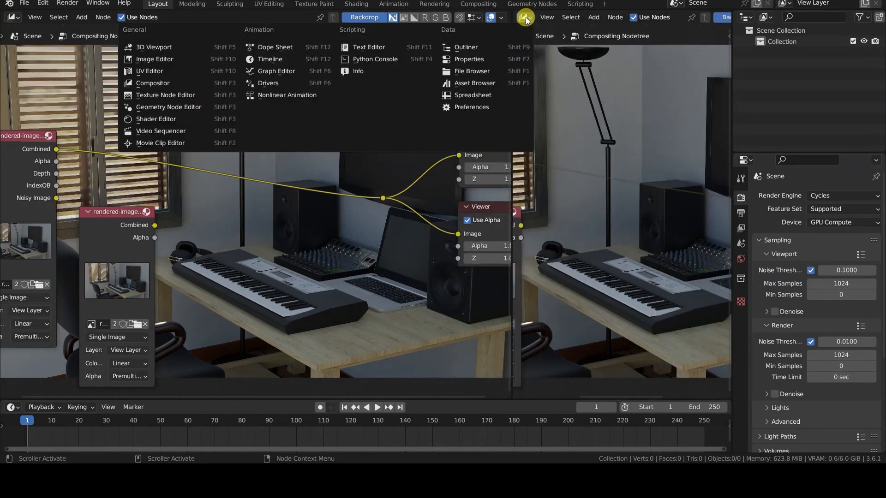
pyautogui.click(190, 60)
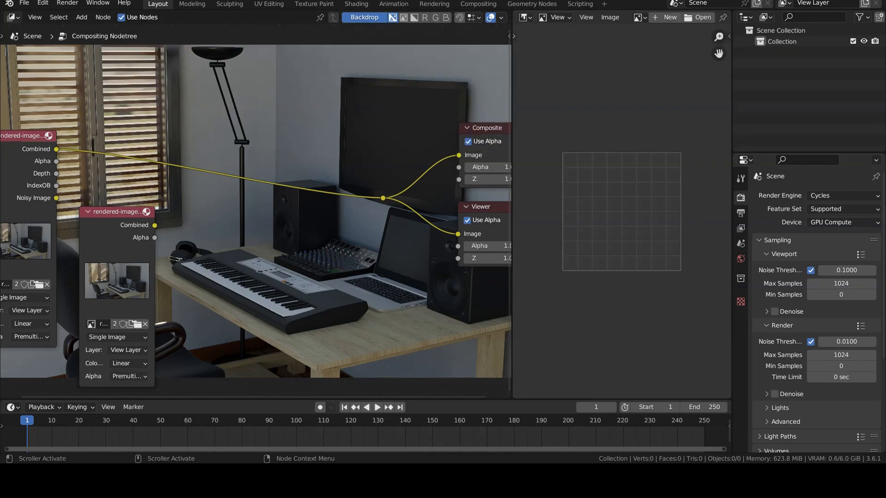
pyautogui.click(637, 17)
pyautogui.click(695, 45)
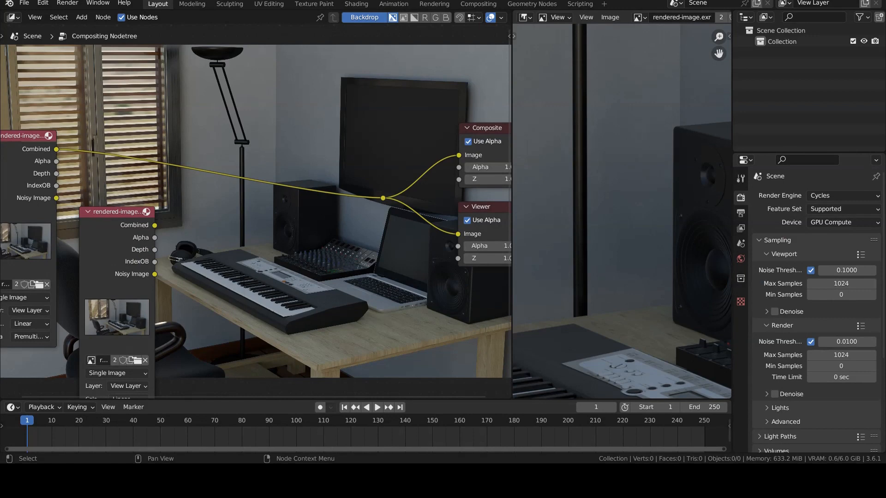
# Step: Close the extra Image Editor area and delete the second Image node
pyautogui.moveTo(119, 210); pyautogui.dragTo(136, 181)
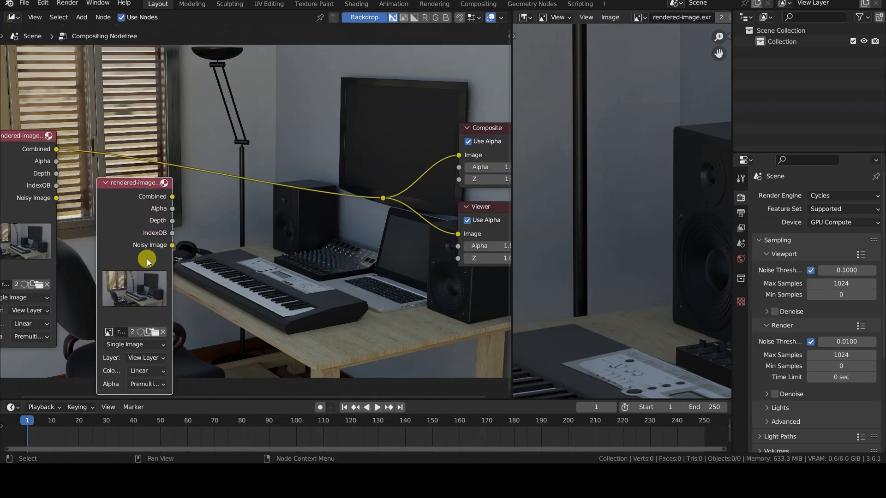
pyautogui.moveTo(510, 12); pyautogui.dragTo(550, 21)
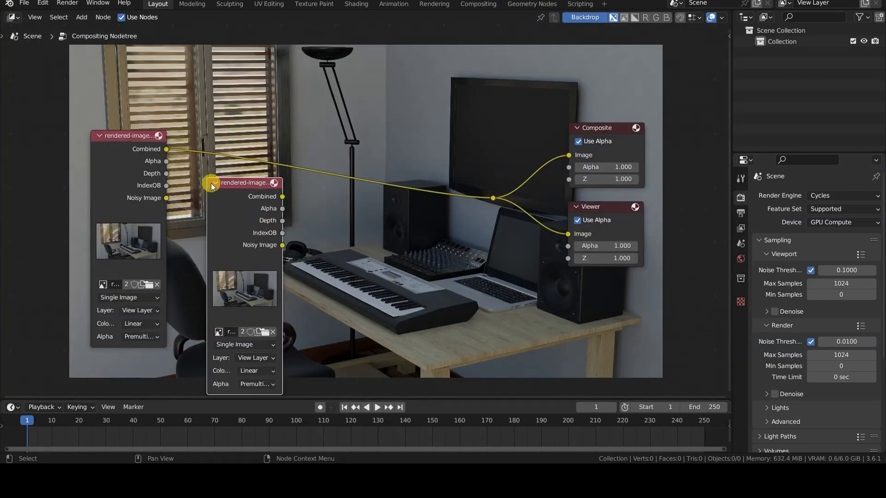
pyautogui.press('x')
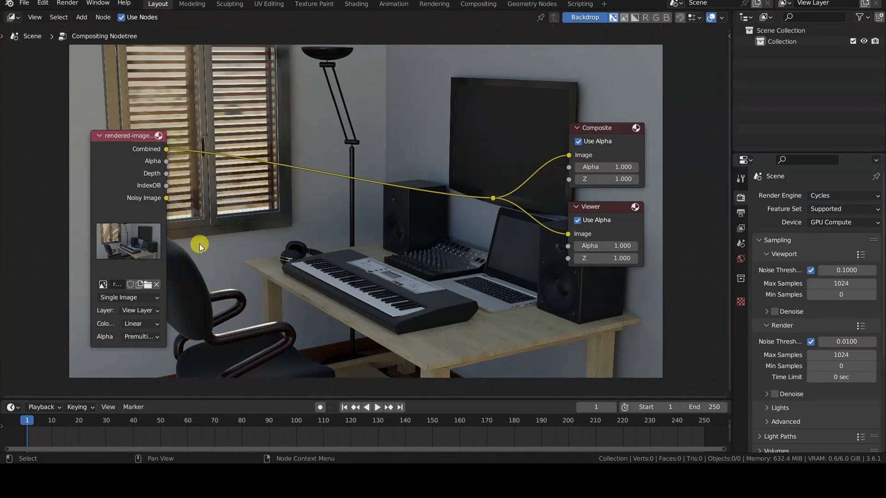
# Step: Spread the nodes apart, moving the Image node away from the Composite, Viewer and reroute point to free space between them
pyautogui.click(128, 138)
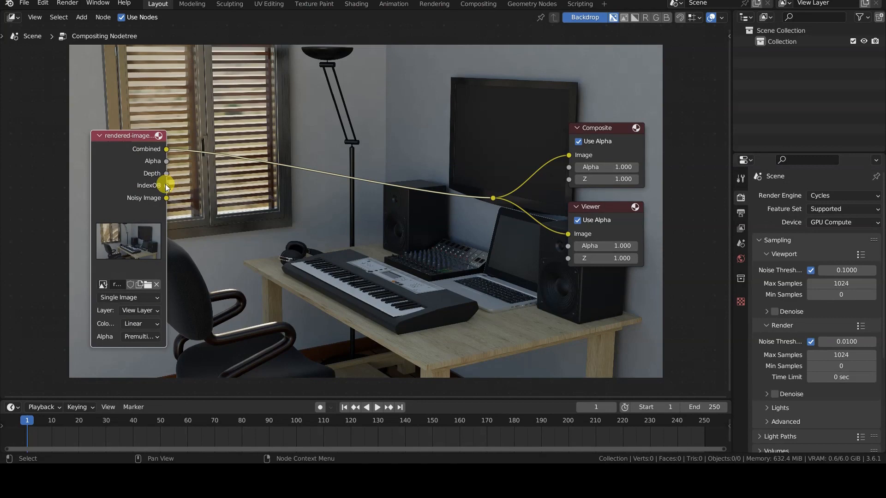
pyautogui.moveTo(128, 137); pyautogui.dragTo(68, 118)
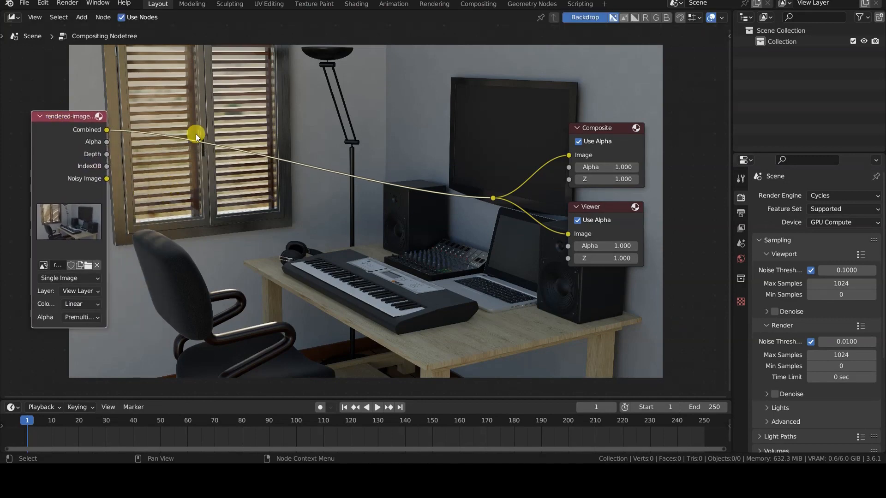
pyautogui.moveTo(604, 125); pyautogui.dragTo(673, 45)
pyautogui.moveTo(612, 203); pyautogui.dragTo(678, 118)
pyautogui.moveTo(492, 198); pyautogui.dragTo(622, 121)
pyautogui.click(621, 120)
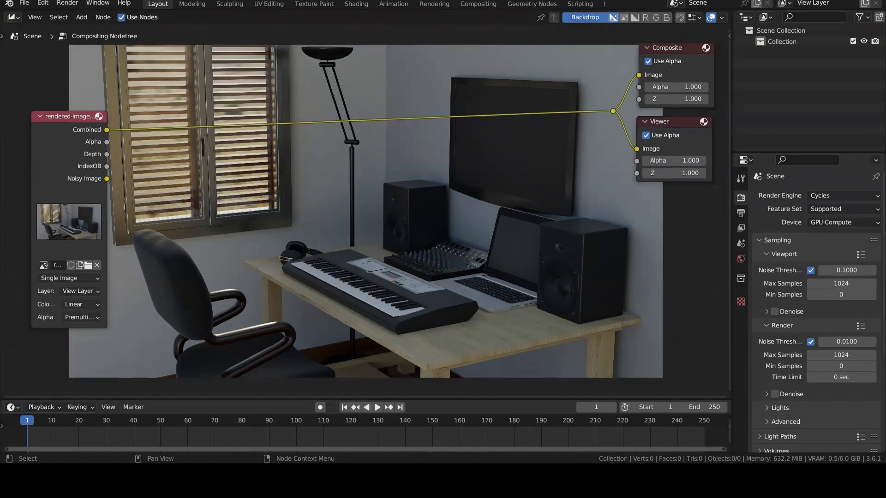
# Step: Add an ID Mask node, link IndexOB to its ID value and its Alpha to the reroute point, and place it above the links
pyautogui.hotkey('shift', 'a')
pyautogui.moveTo(287, 228)
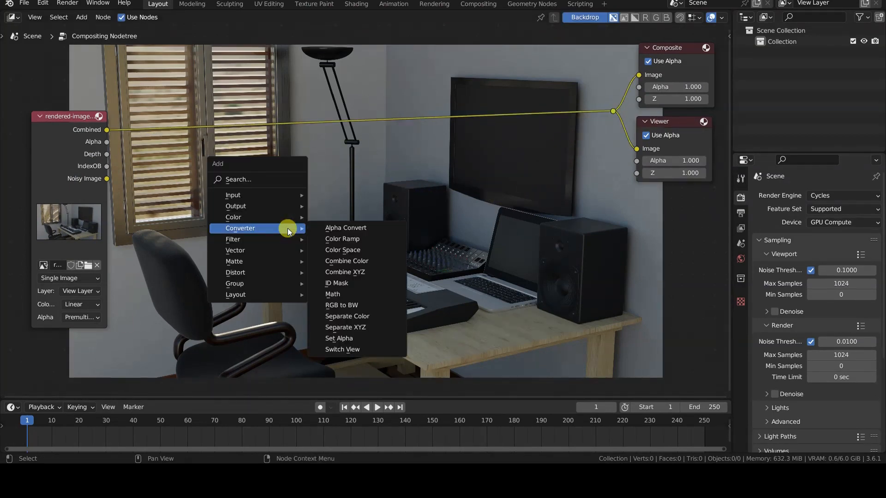
pyautogui.click(336, 283)
pyautogui.click(159, 161)
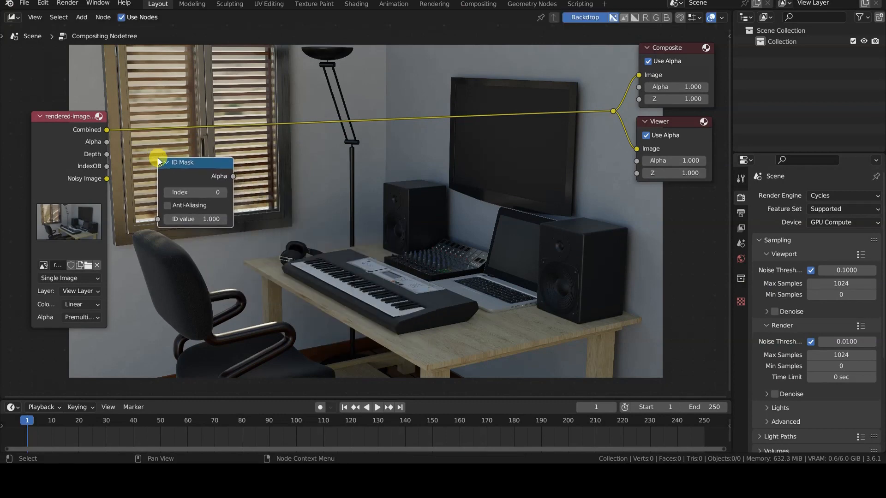
pyautogui.moveTo(106, 166); pyautogui.dragTo(158, 219)
pyautogui.moveTo(235, 177); pyautogui.dragTo(613, 111)
pyautogui.moveTo(180, 160); pyautogui.dragTo(175, 70)
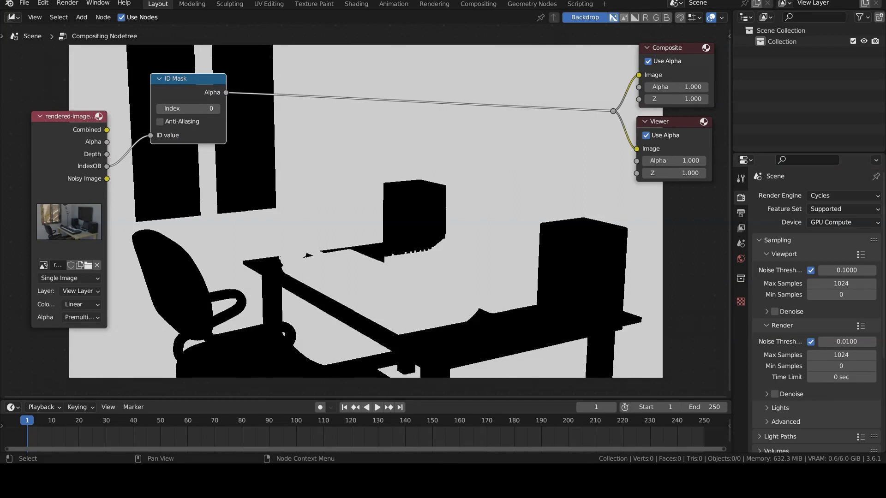
# Step: Step the ID Mask index from 1 up to 4 to preview the object masks, and set it back to 2
pyautogui.click(218, 109)
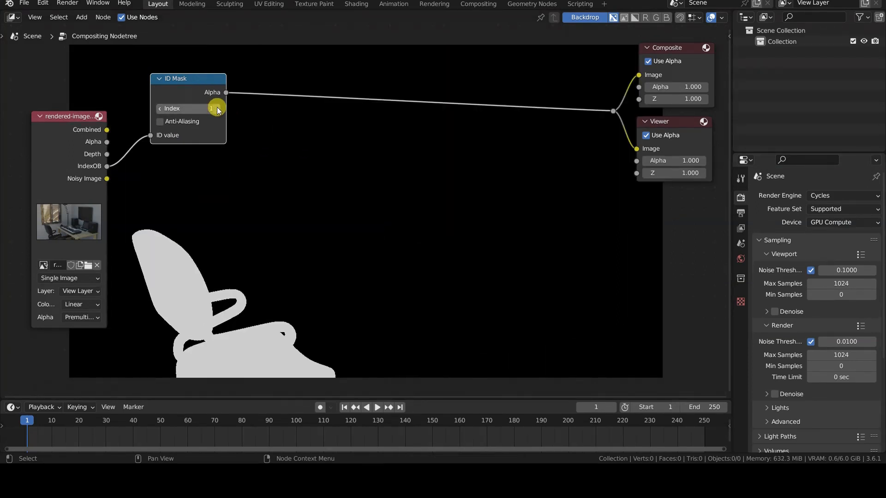
pyautogui.click(218, 109)
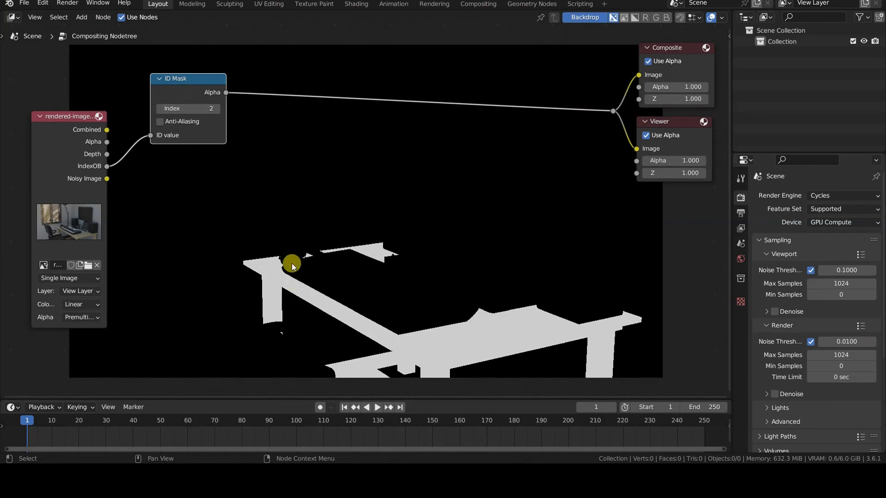
pyautogui.click(217, 110)
pyautogui.click(216, 109)
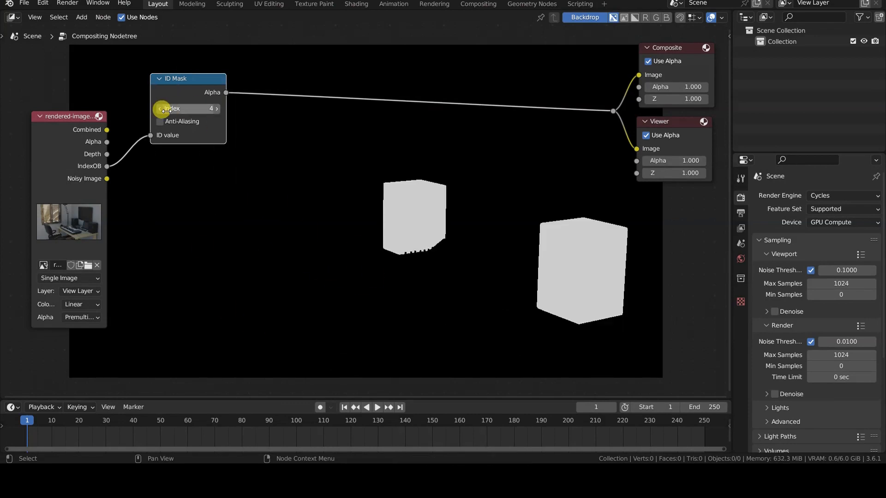
pyautogui.click(160, 109)
pyautogui.click(160, 109)
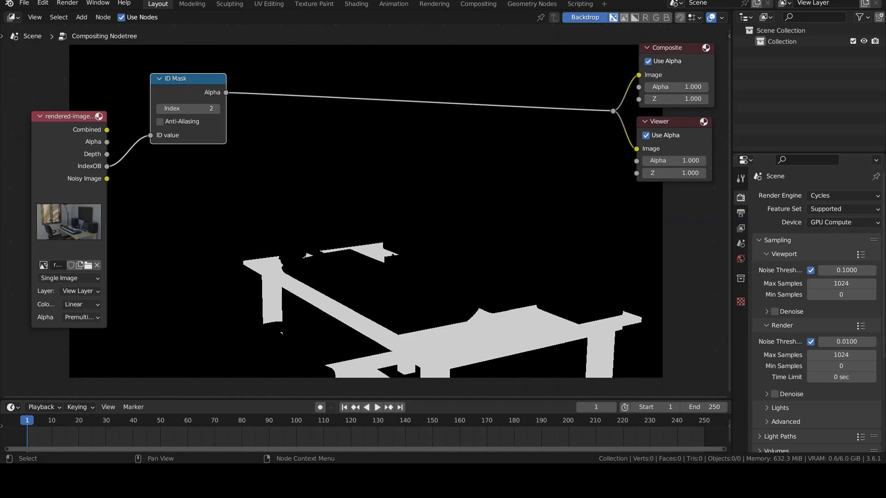
# Step: Insert a Mix color node into the link between the ID Mask and the reroute point
pyautogui.click(268, 241)
pyautogui.hotkey('shift', 'a')
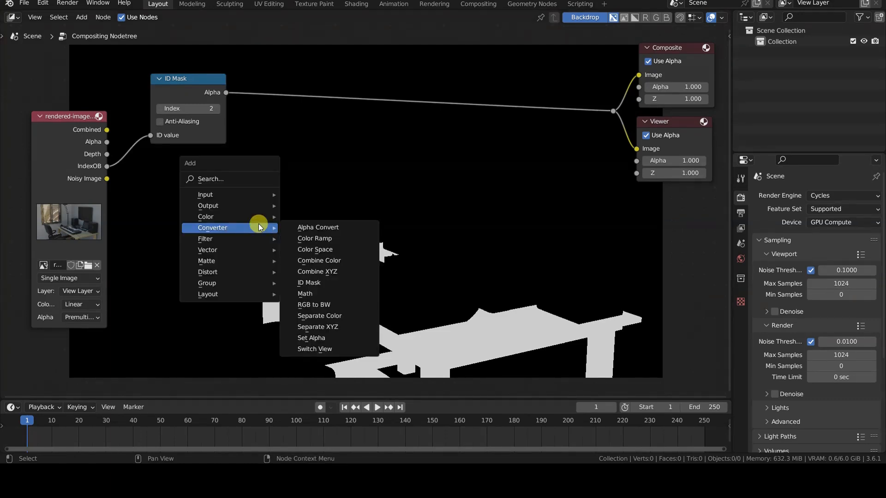
pyautogui.moveTo(255, 222)
pyautogui.click(316, 310)
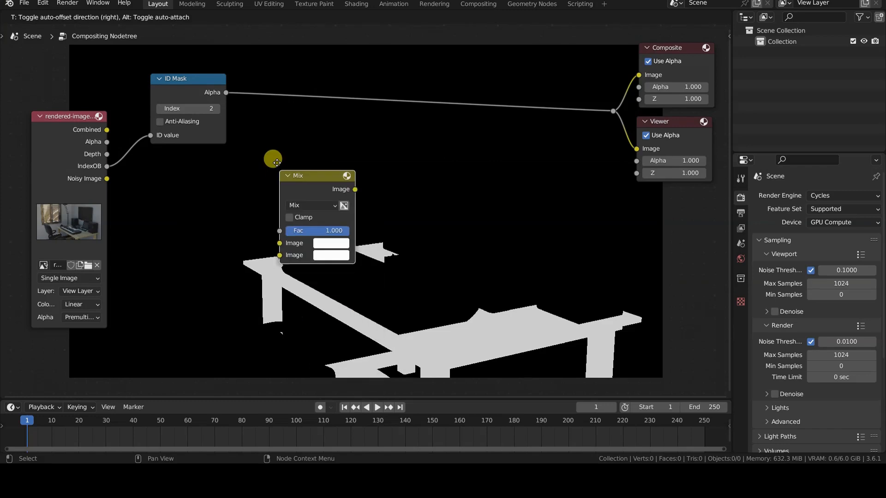
pyautogui.click(254, 46)
# Step: Move the ID Mask below the Mix node, link Combined to the Mix node's first Image input and set its blending mode to Multiply
pyautogui.moveTo(206, 74); pyautogui.dragTo(269, 137)
pyautogui.moveTo(108, 130); pyautogui.dragTo(269, 120)
pyautogui.click(308, 83)
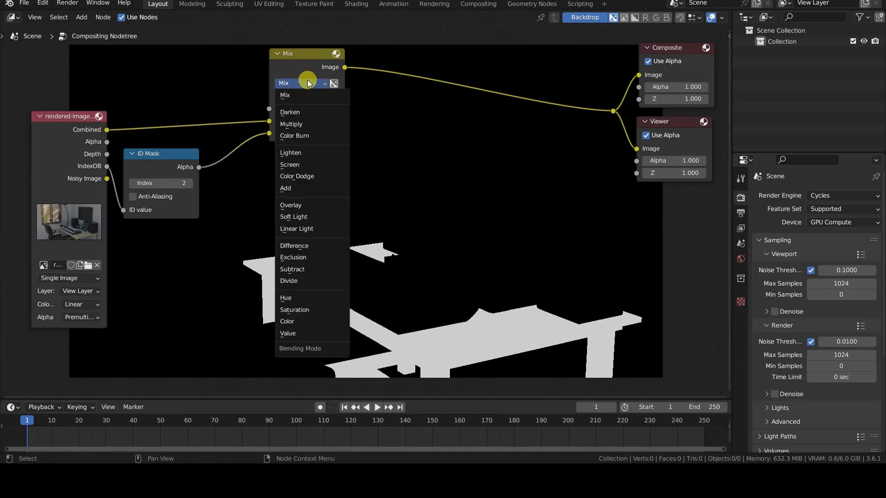
pyautogui.click(295, 124)
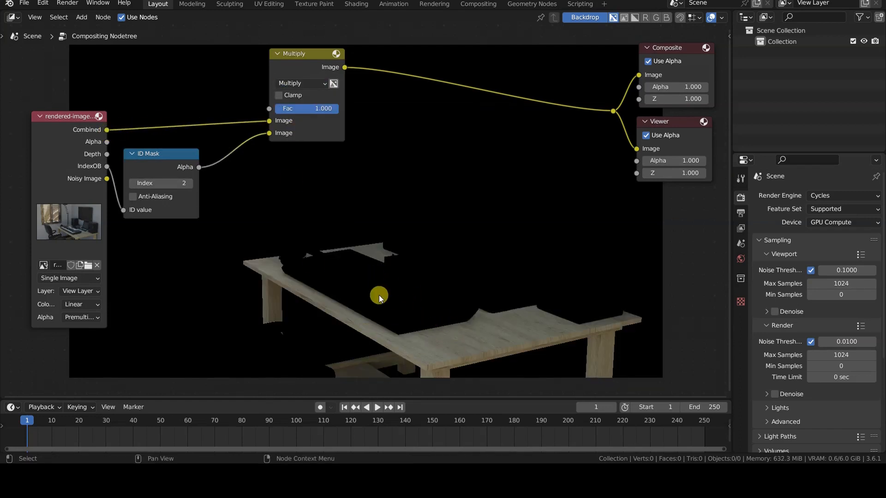
# Step: Insert a Color Balance node into the link between the Multiply node and the reroute point
pyautogui.press('v')
pyautogui.hotkey('alt', 'v')
pyautogui.hotkey('alt', 'v')
pyautogui.hotkey('alt', 'v')
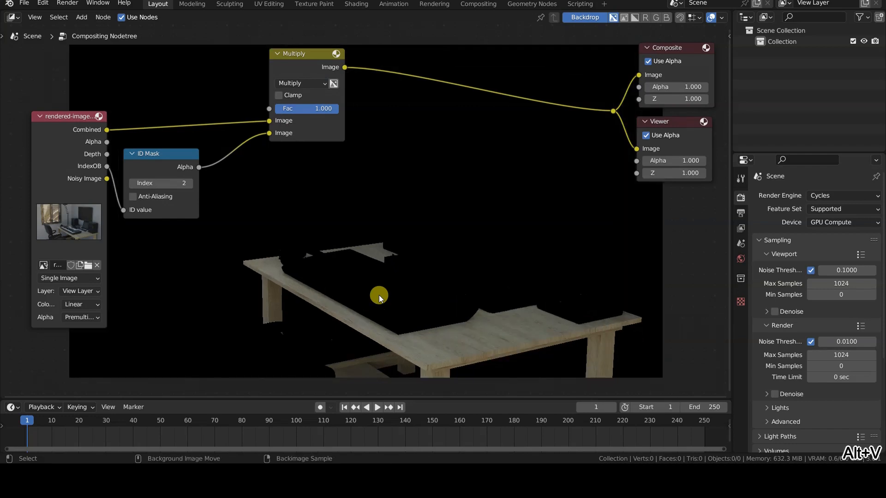
pyautogui.moveTo(453, 317); pyautogui.dragTo(454, 313, button='middle')
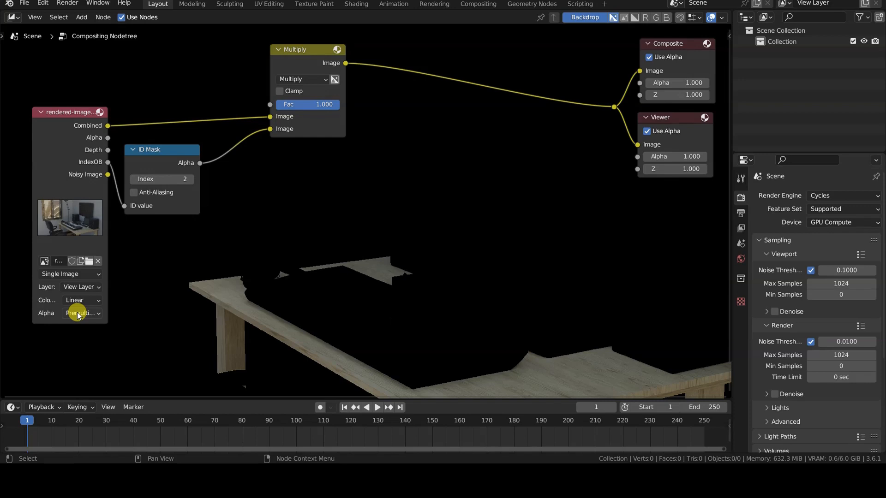
pyautogui.hotkey('shift', 'a')
pyautogui.moveTo(395, 222)
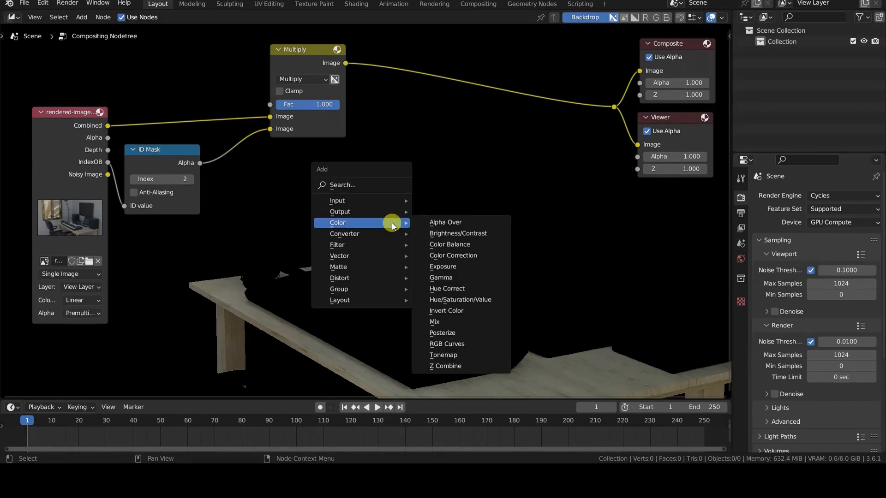
pyautogui.click(450, 244)
pyautogui.click(370, 120)
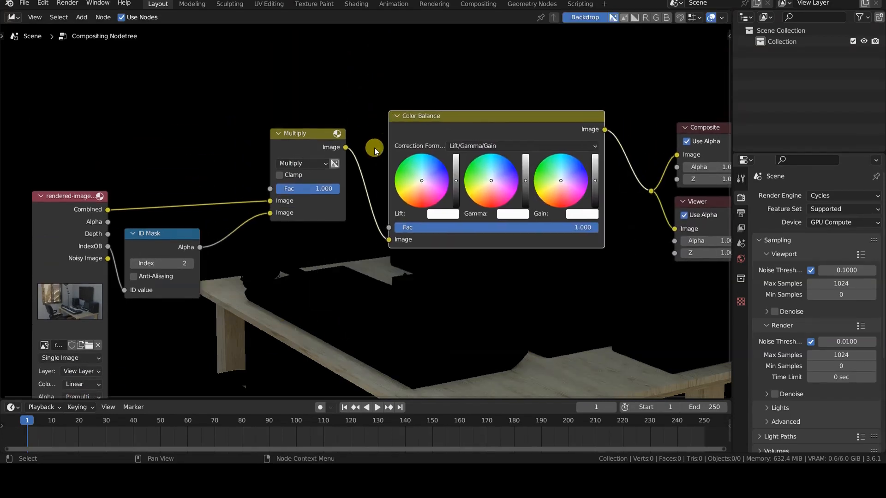
# Step: Lower the Color Balance node's Gamma slightly to darken the isolated desk, and move the node above the backdrop's desk area
pyautogui.click(525, 187)
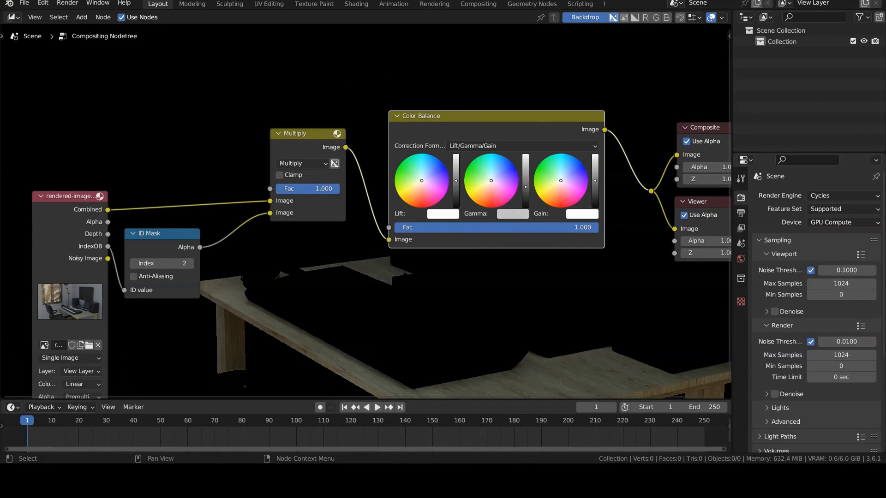
pyautogui.press('v')
pyautogui.press('v')
pyautogui.moveTo(526, 186); pyautogui.dragTo(525, 187)
pyautogui.moveTo(518, 134); pyautogui.dragTo(511, 79)
pyautogui.moveTo(213, 293); pyautogui.dragTo(197, 251, button='middle')
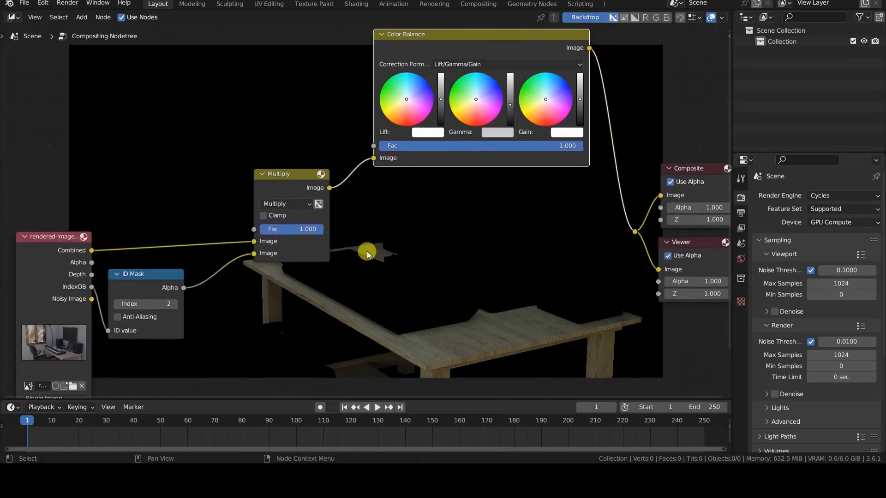
# Step: Add an Alpha Over node with Combined as first and Color Balance as second Image input, and link its output to the reroute point
pyautogui.click(453, 292)
pyautogui.hotkey('shift', 'a')
pyautogui.moveTo(452, 294)
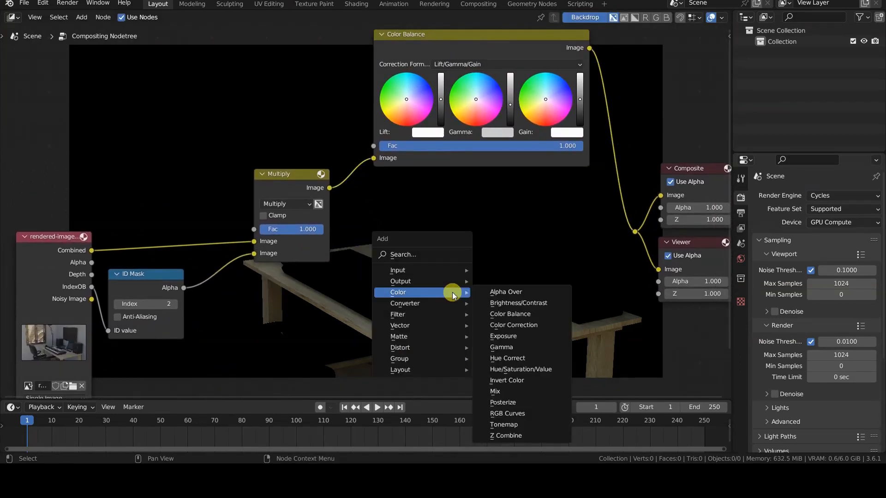
pyautogui.click(510, 291)
pyautogui.click(523, 205)
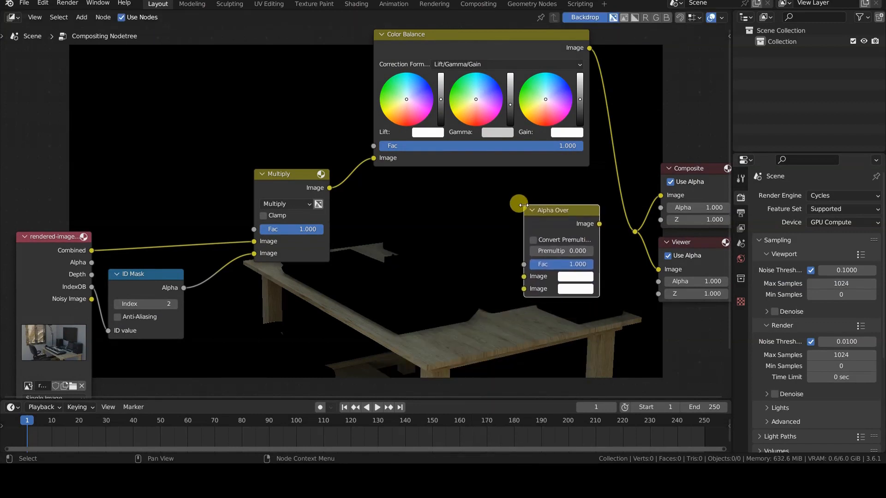
pyautogui.moveTo(90, 251); pyautogui.dragTo(522, 281)
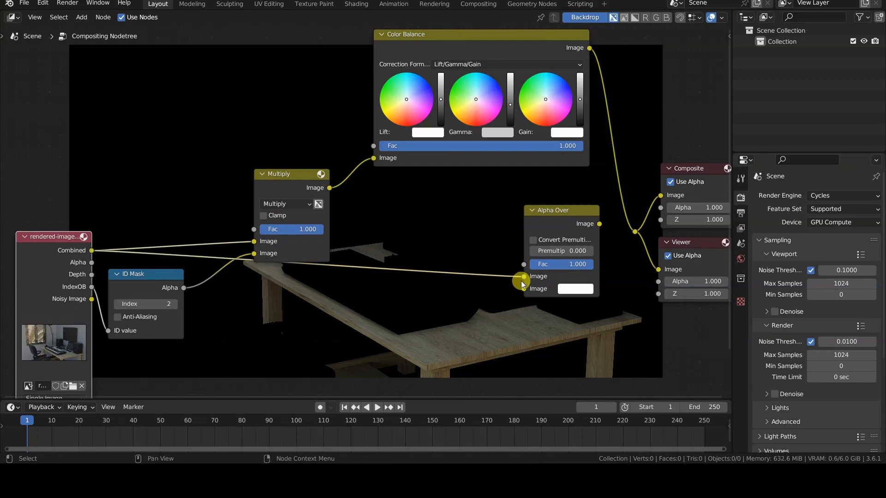
pyautogui.moveTo(590, 49); pyautogui.dragTo(524, 288)
pyautogui.moveTo(599, 225); pyautogui.dragTo(634, 231)
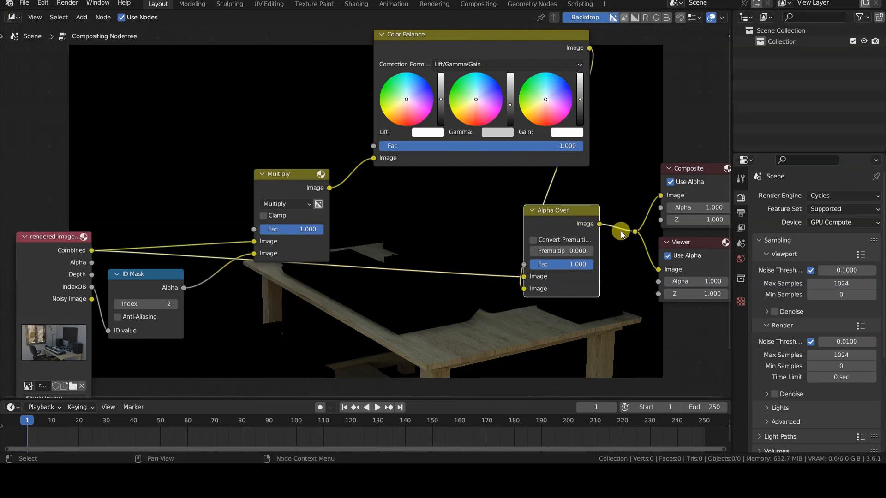
# Step: Tidy the layout by moving Multiply and Color Balance closer to the Image node and raising Alpha Over beside Color Balance
pyautogui.moveTo(286, 176); pyautogui.dragTo(226, 160)
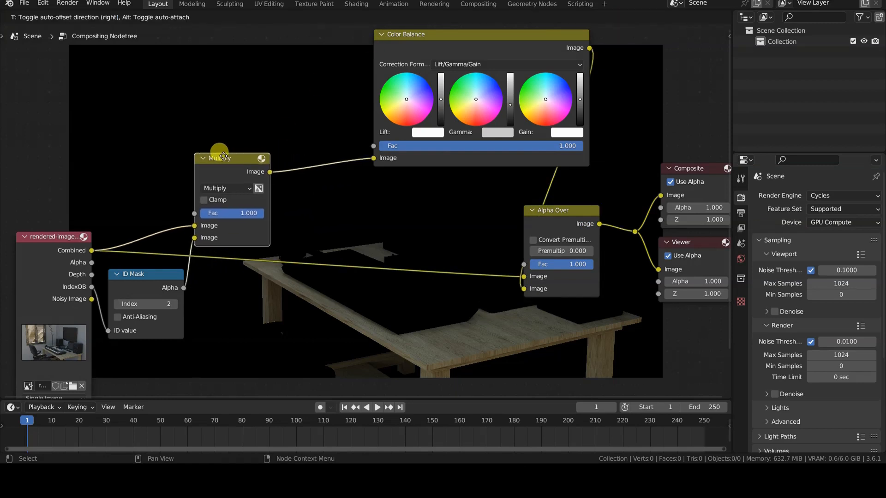
pyautogui.moveTo(471, 39); pyautogui.dragTo(389, 38)
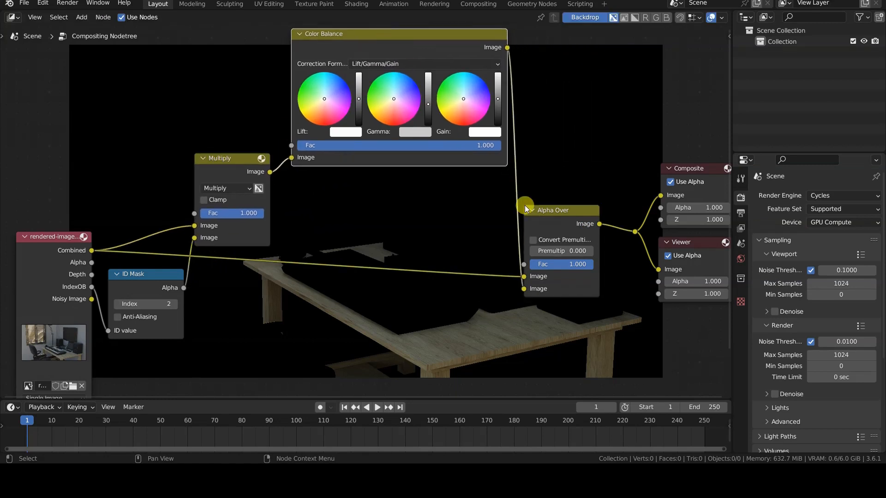
pyautogui.moveTo(552, 204); pyautogui.dragTo(559, 104)
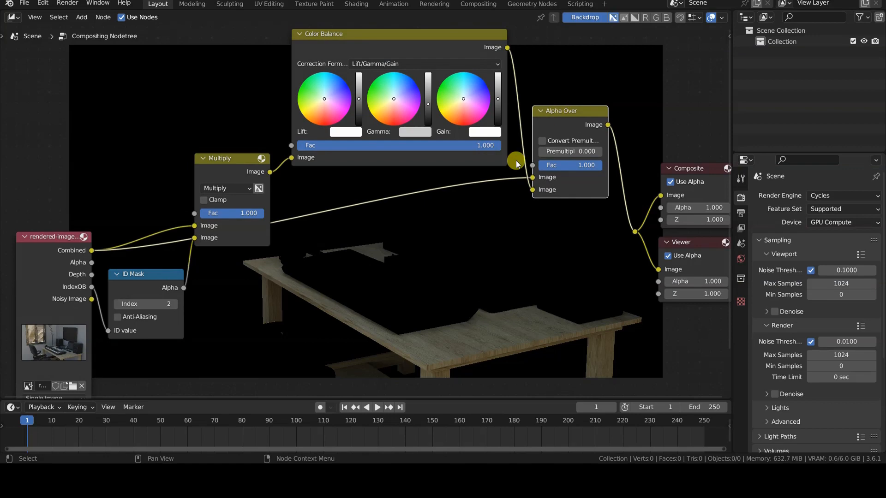
pyautogui.scroll(-2, 488, 222)
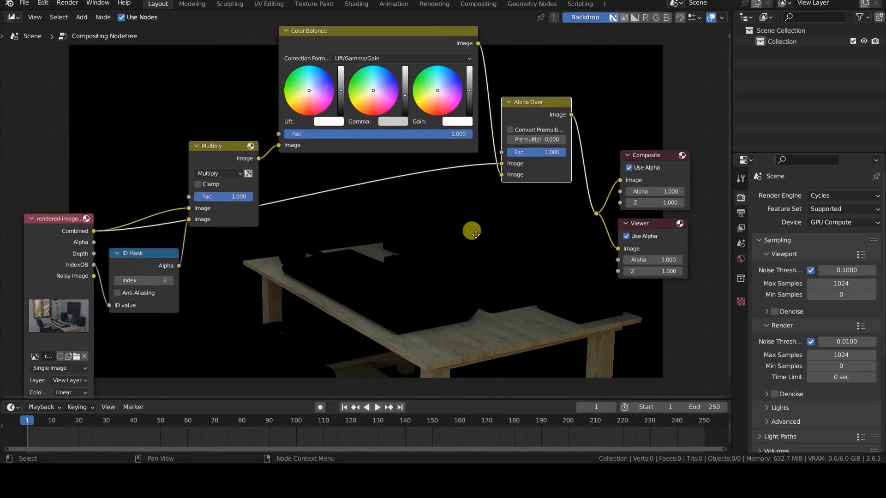
# Step: Shrink the timeline to enlarge the compositor, and link the ID Mask node's Alpha output to the Alpha Over node's Fac input
pyautogui.moveTo(725, 398); pyautogui.dragTo(722, 416)
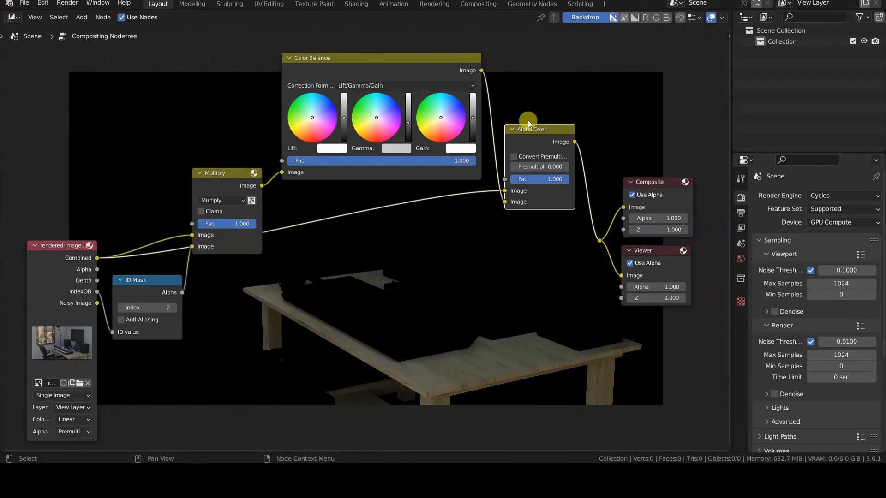
pyautogui.moveTo(556, 179)
pyautogui.mouseDown()
pyautogui.moveTo(515, 180)
pyautogui.moveTo(569, 181)
pyautogui.moveTo(548, 180)
pyautogui.mouseUp()
pyautogui.click(166, 284)
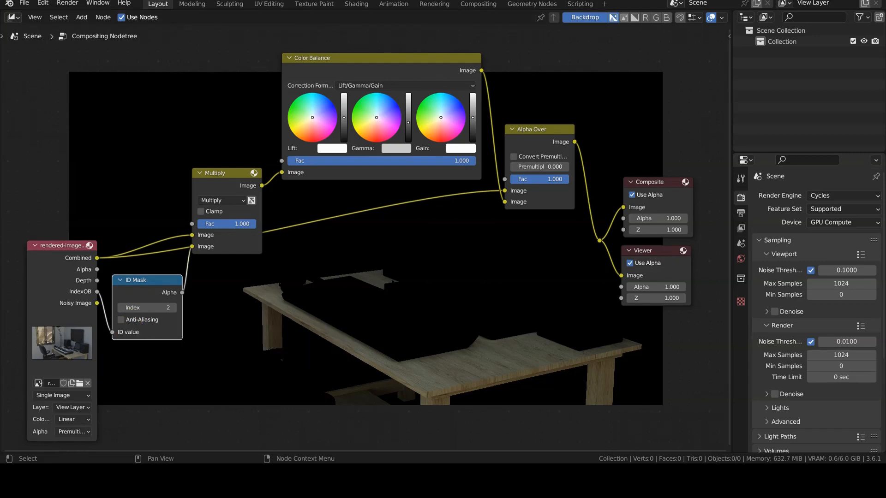
pyautogui.moveTo(182, 293); pyautogui.dragTo(506, 181)
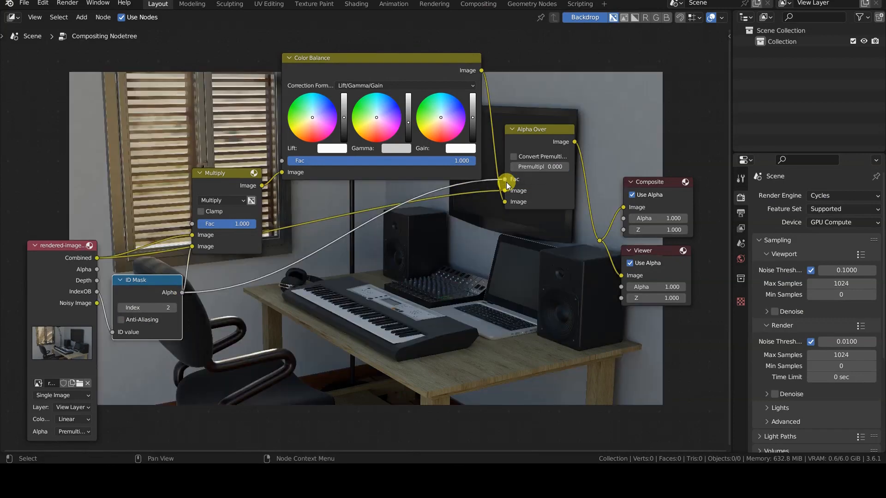
# Step: Darken the Color Balance node's Gamma and tint it reddish, and compare the desk with the node muted and unmuted
pyautogui.moveTo(409, 125); pyautogui.dragTo(376, 127)
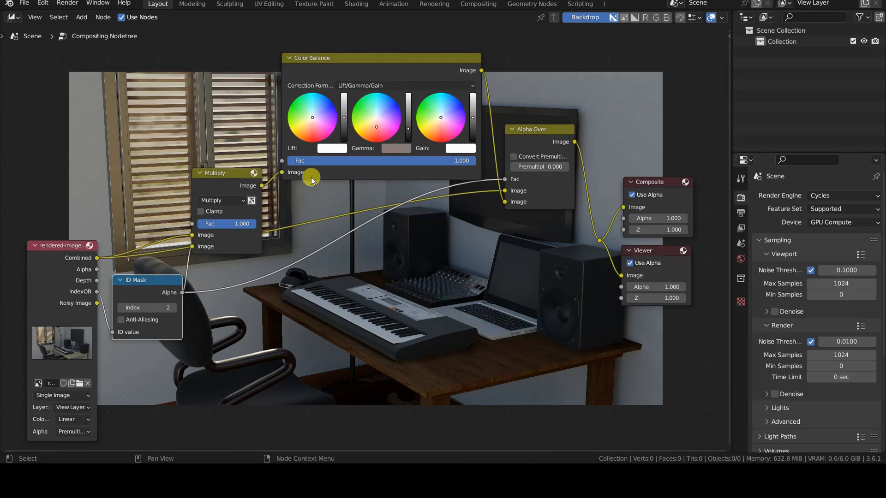
pyautogui.click(377, 61)
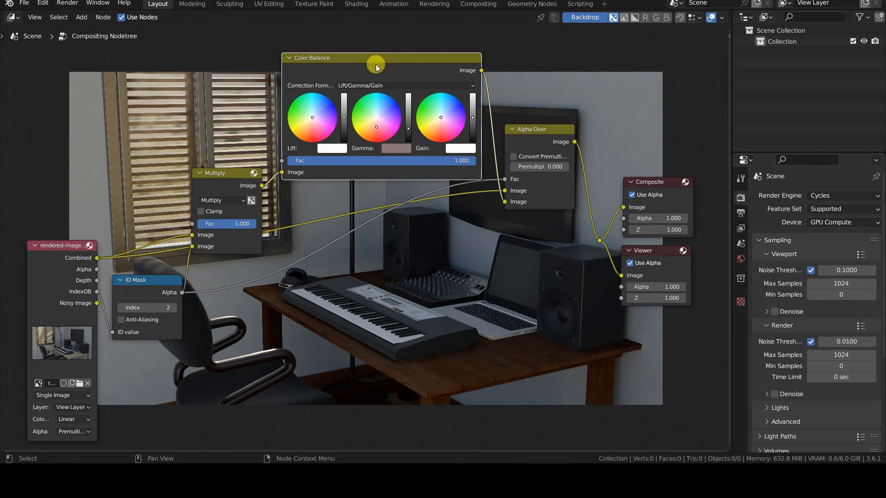
pyautogui.press('m')
pyautogui.press('m')
pyautogui.press('m')
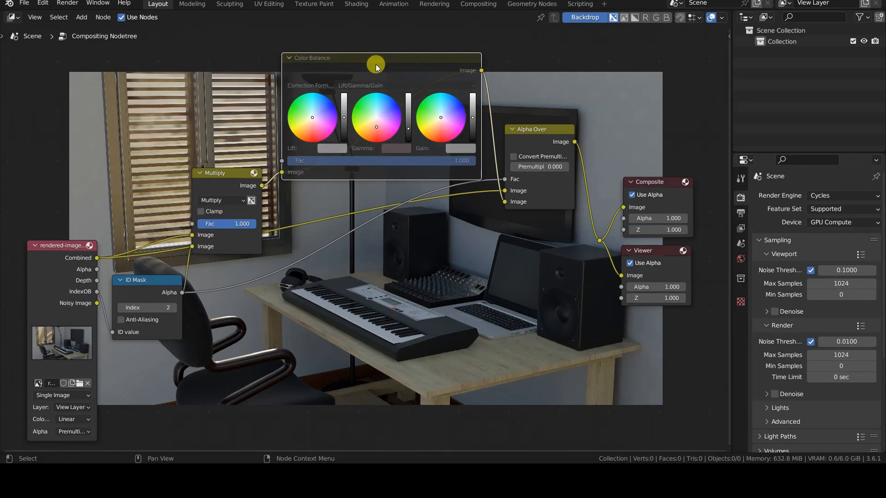
pyautogui.press('m')
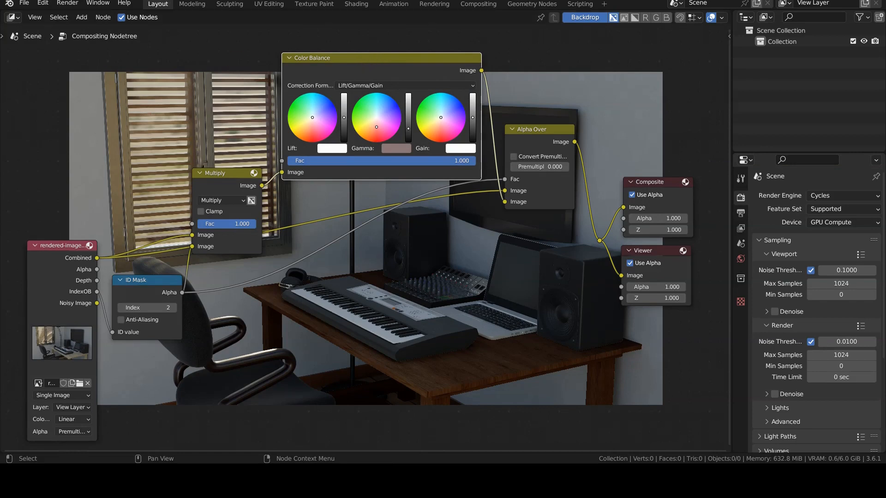
# Step: Try the color correction on other objects by stepping the ID Mask index through values including 3 and 1, and return it to 2
pyautogui.click(138, 280)
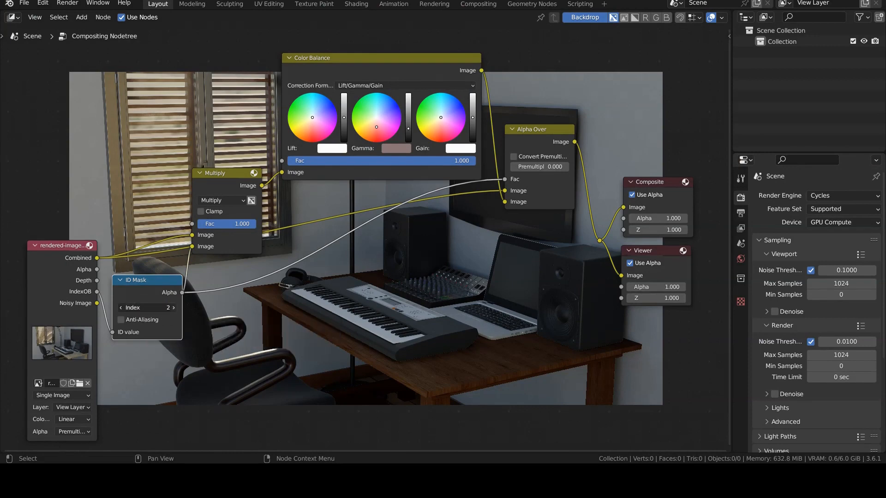
pyautogui.click(174, 307)
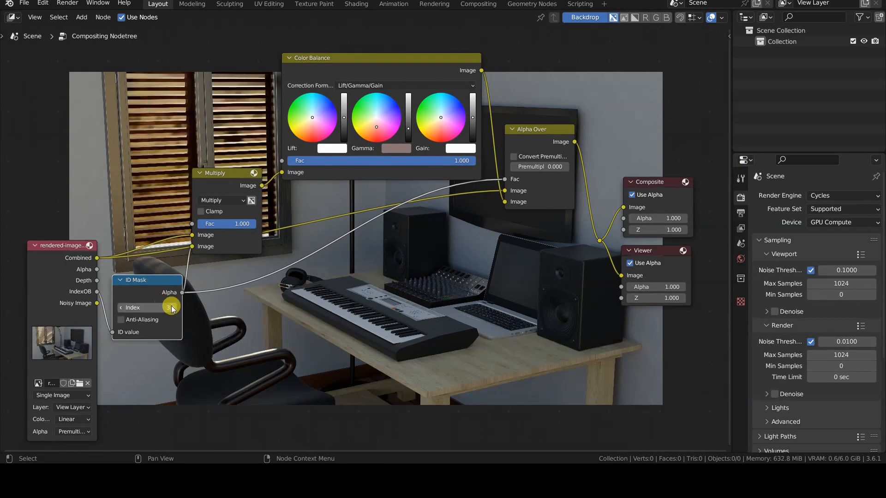
pyautogui.click(174, 308)
pyautogui.click(121, 308)
pyautogui.click(122, 307)
pyautogui.click(121, 308)
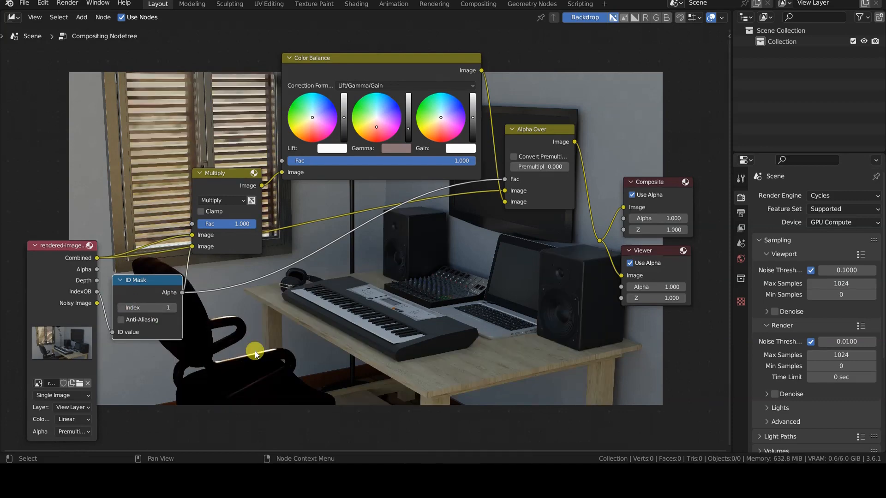
pyautogui.click(174, 307)
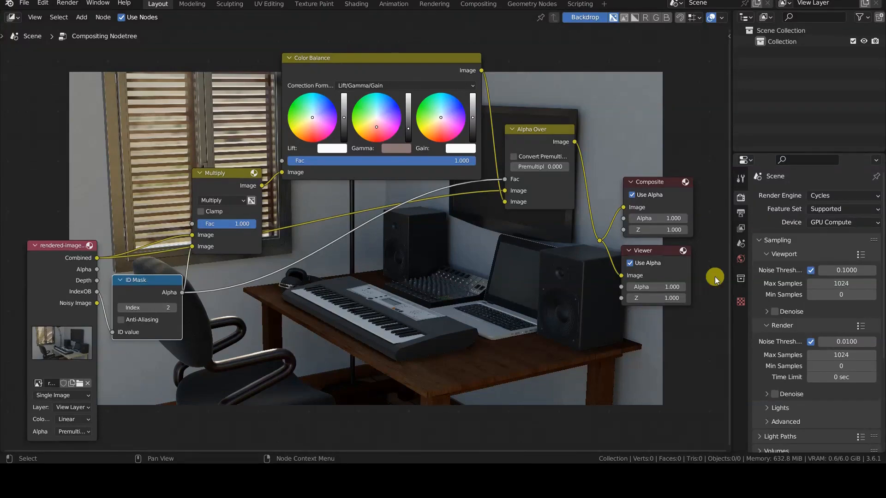
# Step: Examine the data and light passes available in the View Layer properties
pyautogui.click(741, 226)
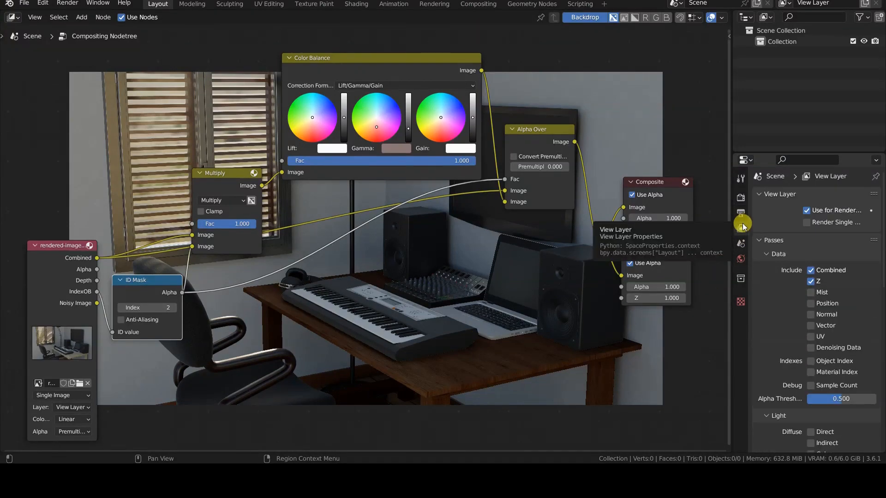
pyautogui.scroll(-4, 803, 305)
pyautogui.click(810, 208)
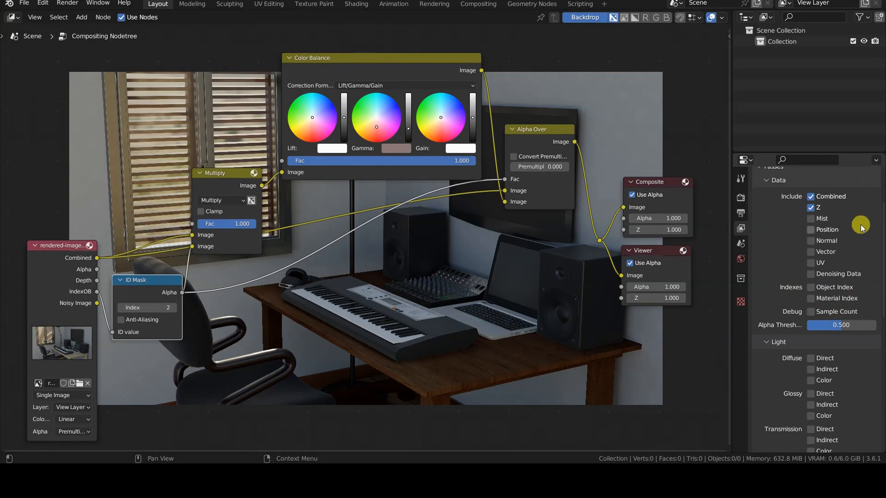
pyautogui.scroll(-4, 796, 363)
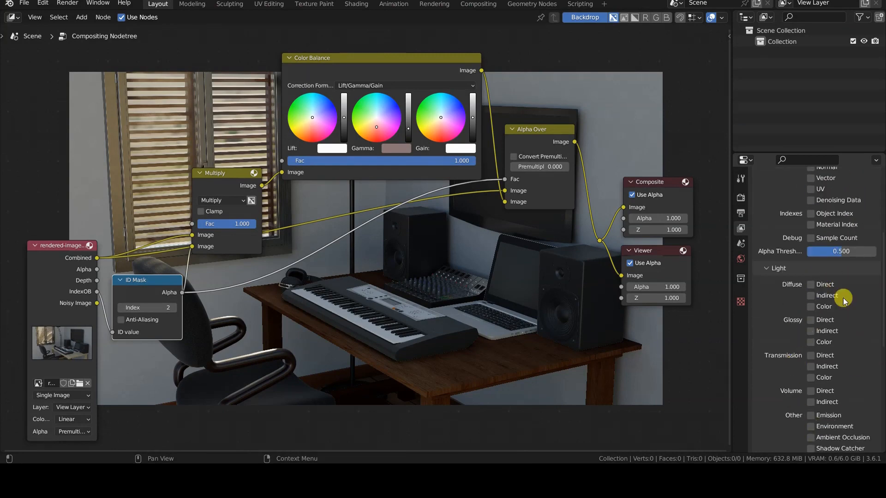